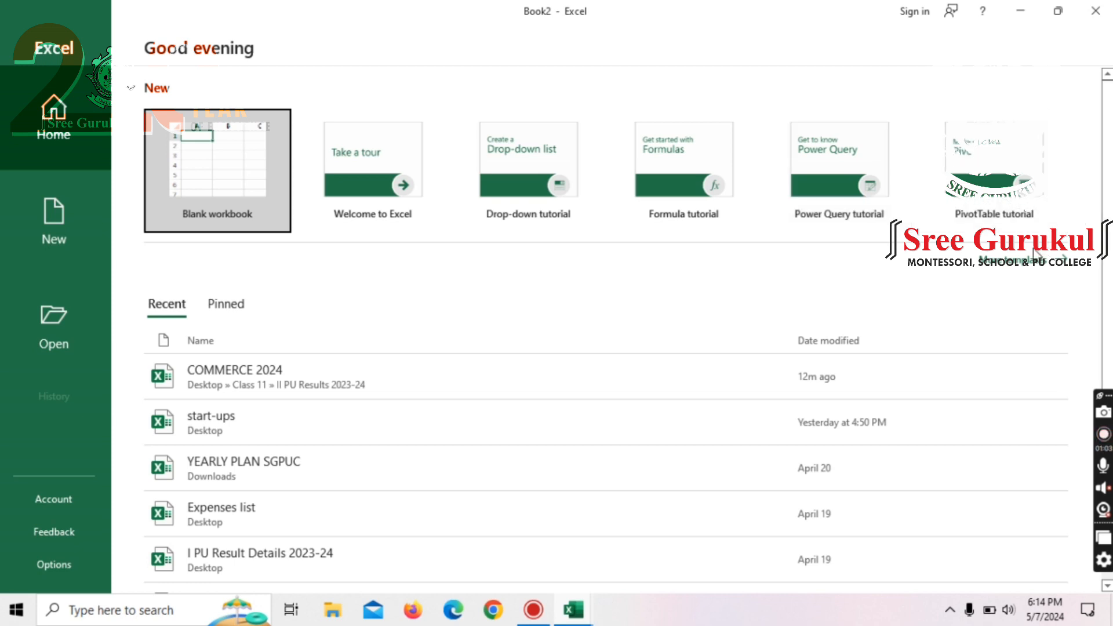
Browse the available workbook templates and create a new blank workbook
{"action": "left_click", "coordinate": [1023, 266]}
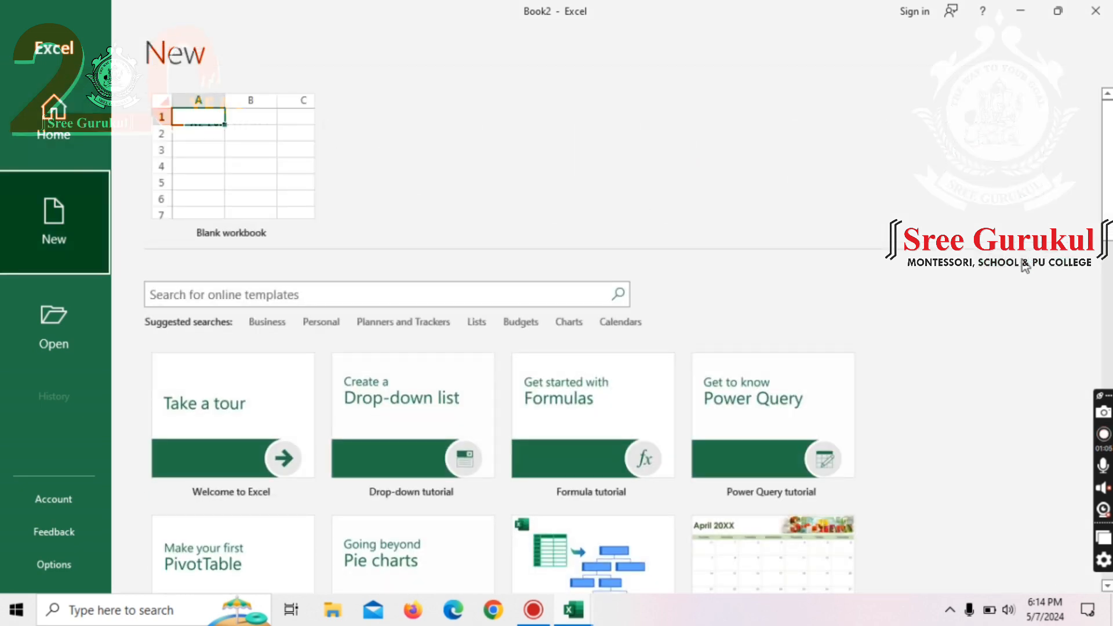
{"action": "scroll", "coordinate": [1104, 168], "scroll_direction": "down", "scroll_amount": 4}
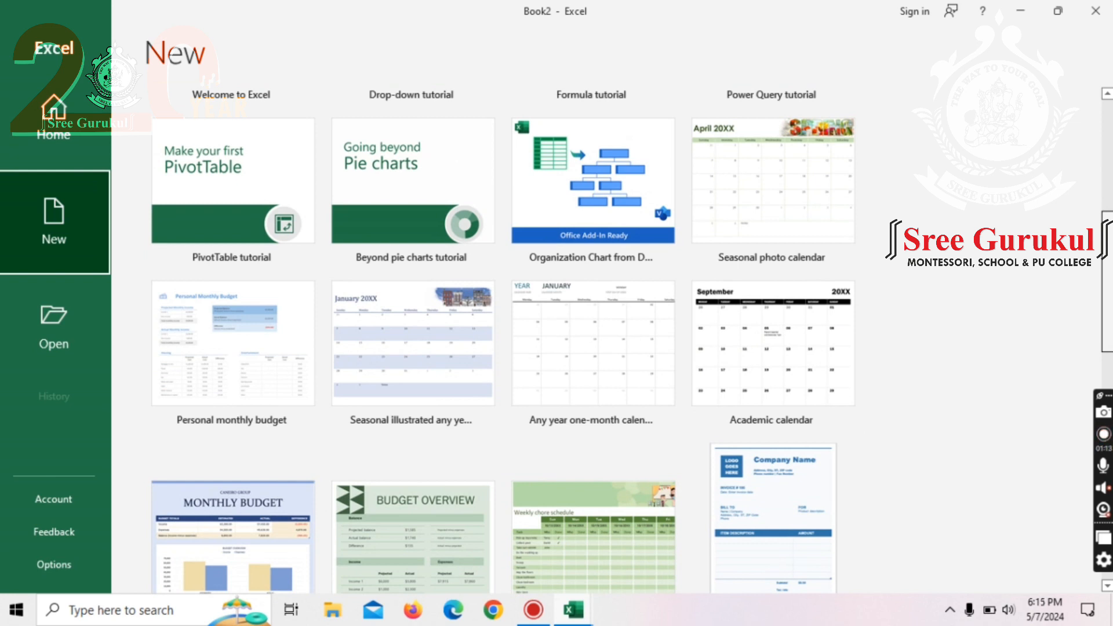
{"action": "scroll", "coordinate": [498, 348], "scroll_direction": "up", "scroll_amount": 4}
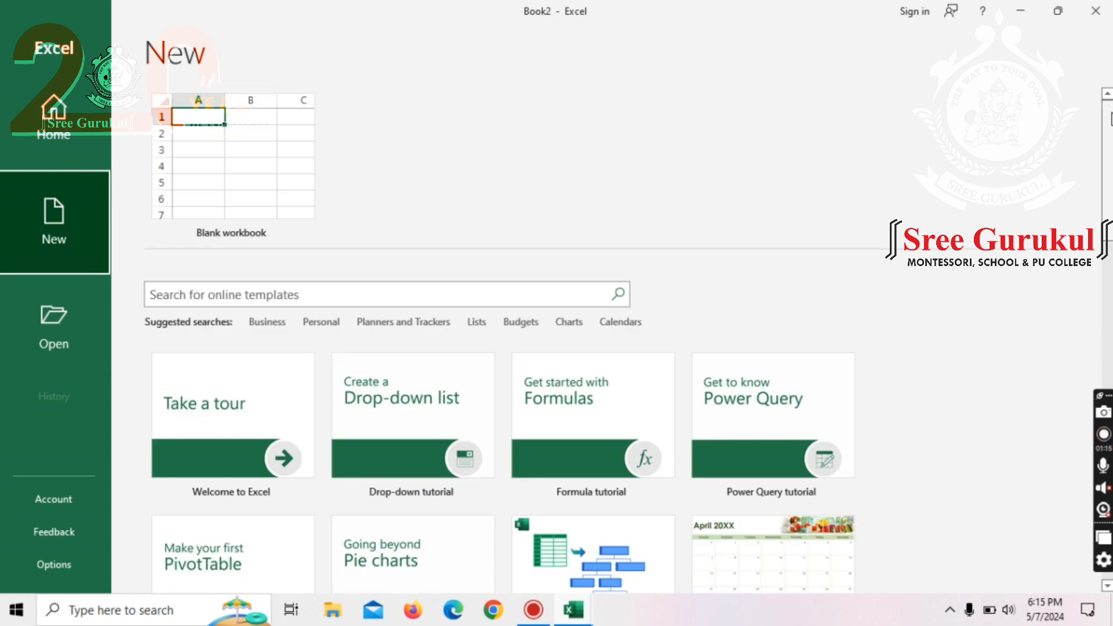
{"action": "left_click", "coordinate": [281, 152]}
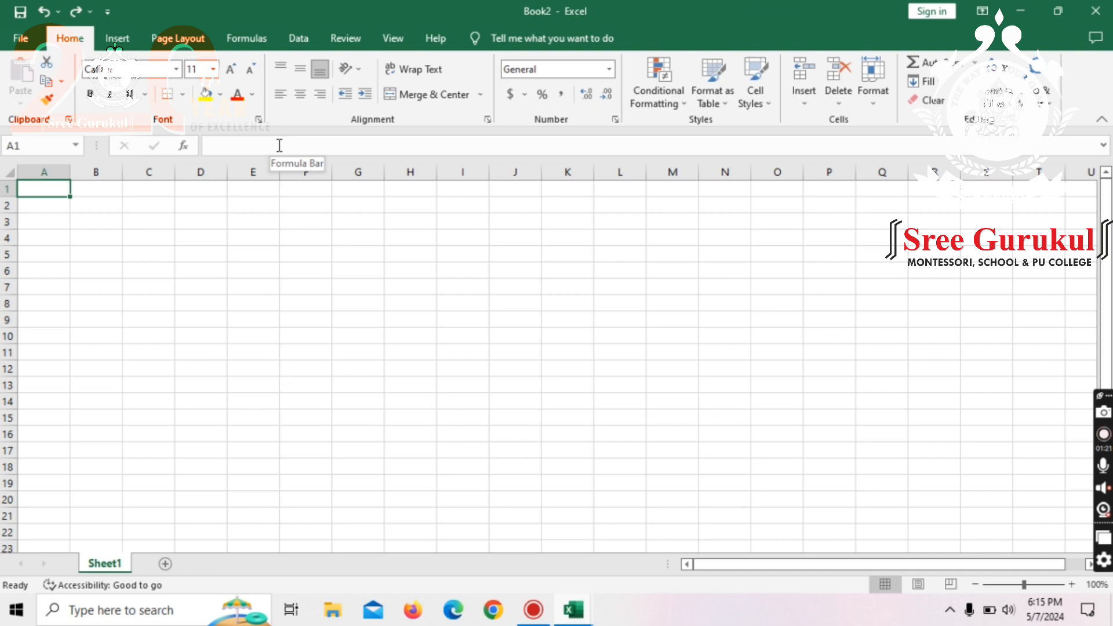
{"action": "left_click", "coordinate": [17, 40]}
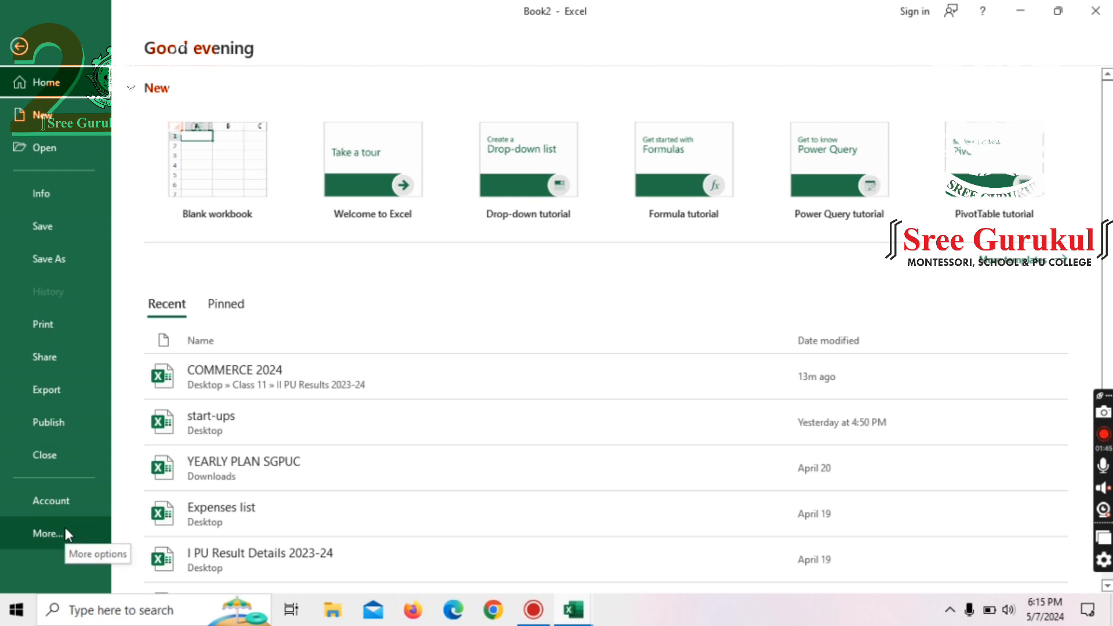
{"action": "left_click", "coordinate": [21, 50]}
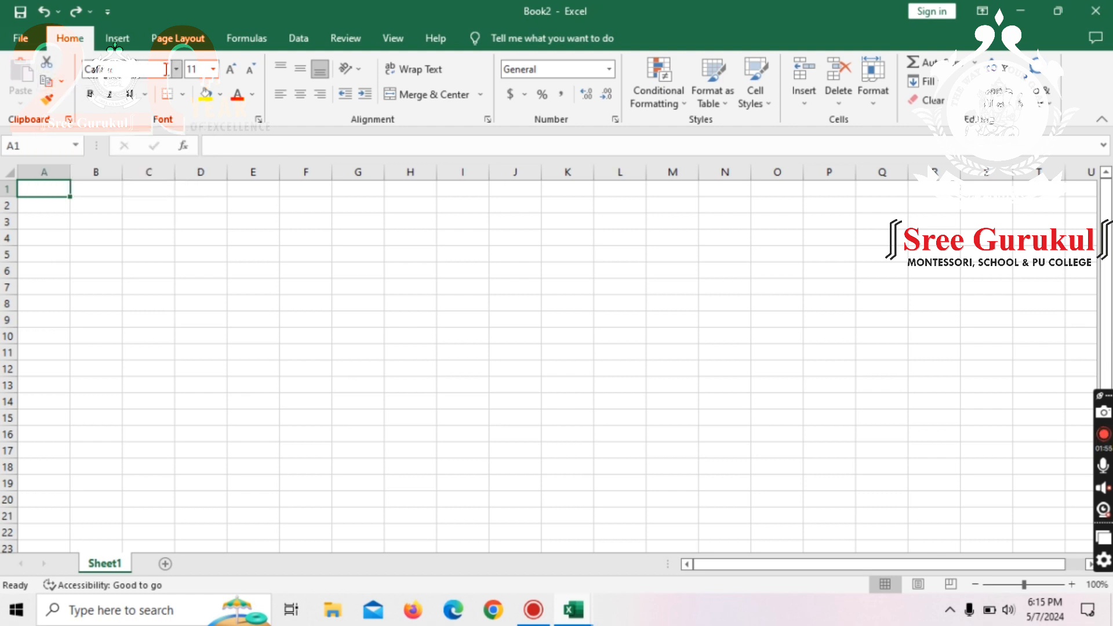
{"action": "left_click", "coordinate": [177, 70]}
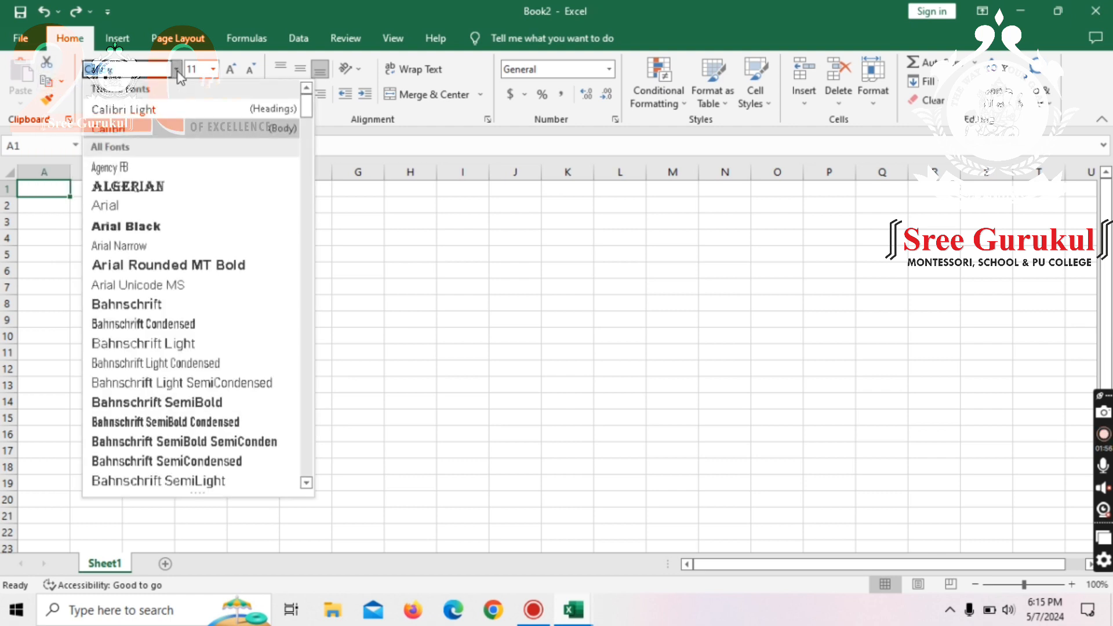
{"action": "left_click", "coordinate": [213, 69]}
{"action": "left_click", "coordinate": [267, 245]}
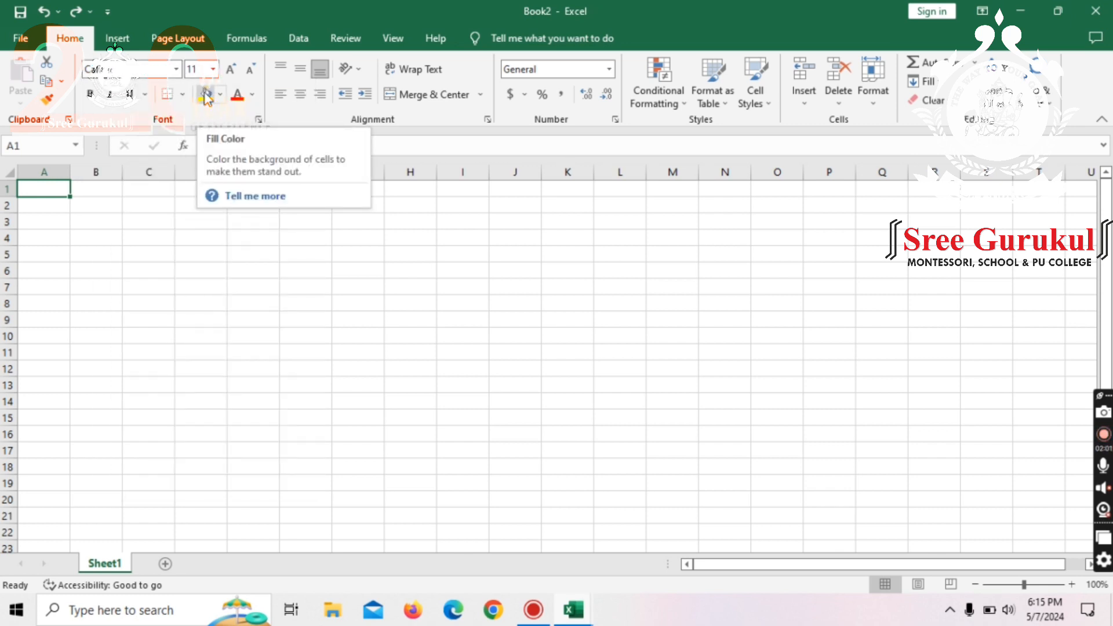
Try a yellow fill on cell A1 and a black fill on cell C2, and undo both fills
{"action": "left_click", "coordinate": [206, 95]}
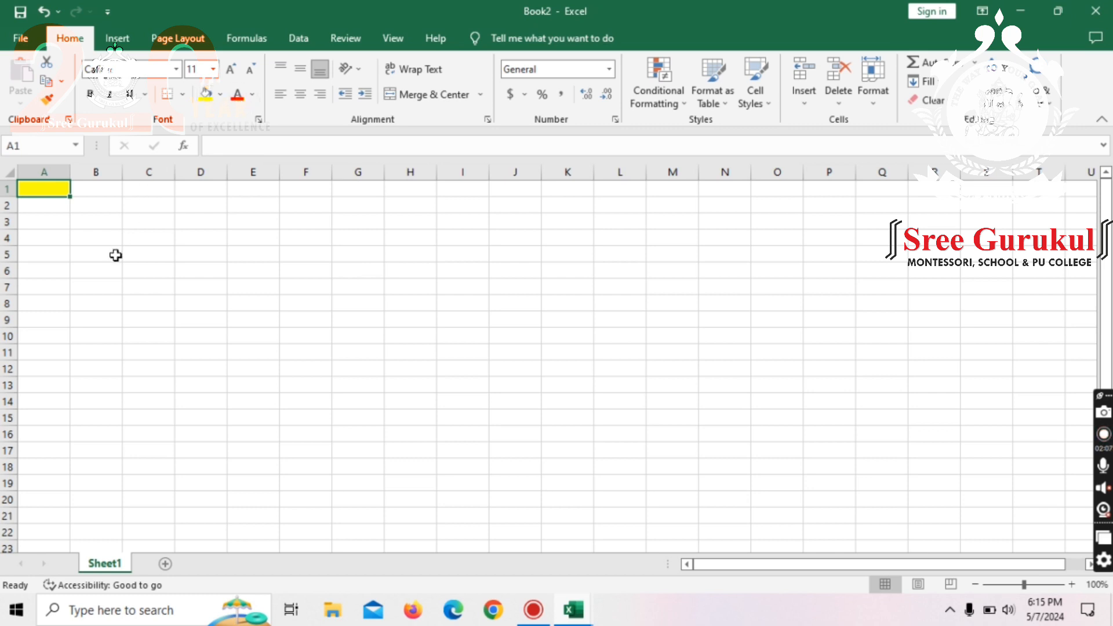
{"action": "left_click", "coordinate": [163, 207]}
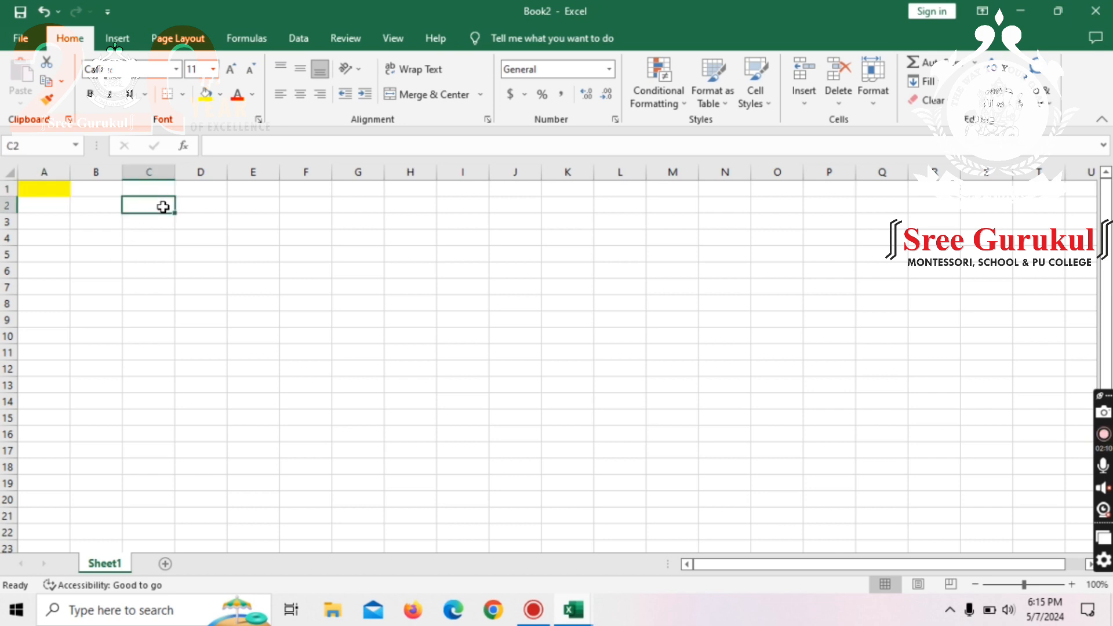
{"action": "left_click", "coordinate": [220, 94]}
{"action": "left_click", "coordinate": [234, 192]}
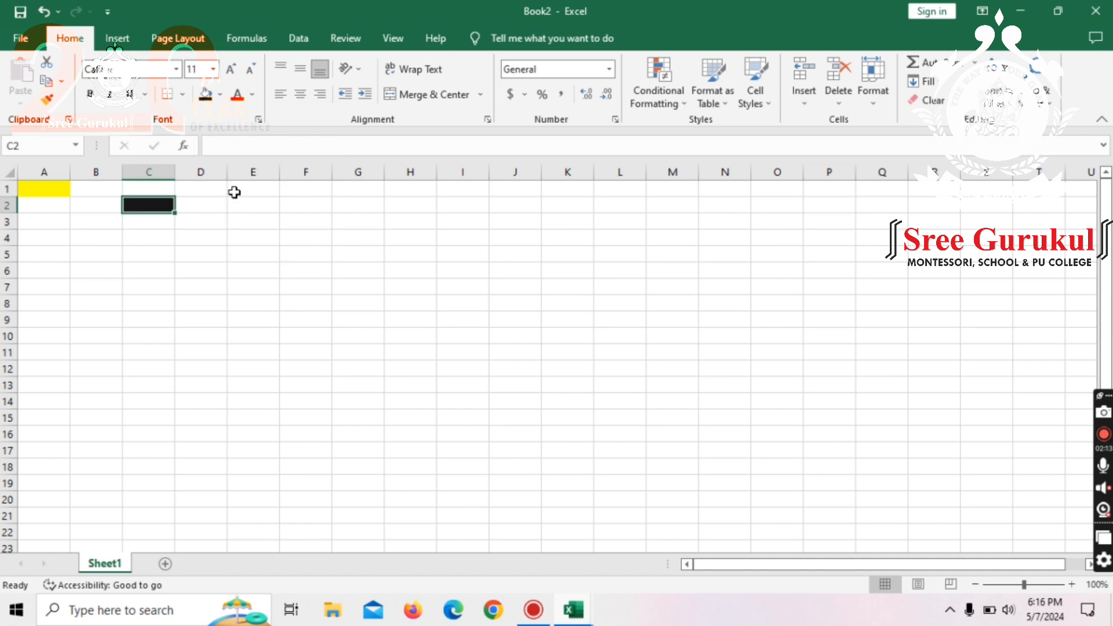
{"action": "key", "text": "ctrl+z"}
{"action": "key", "text": "ctrl+z"}
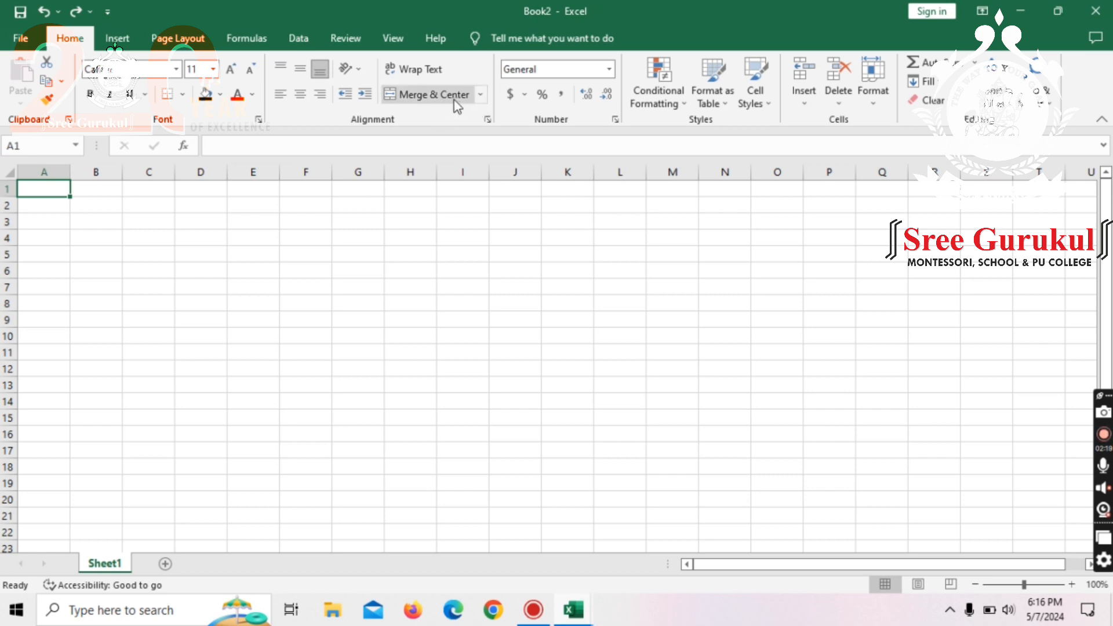
Merge cells A1:G1 and center the college title "Sree Gurukul PU College" within the merged cell
{"action": "left_click_drag", "start_coordinate": [44, 190], "coordinate": [338, 189]}
{"action": "left_click", "coordinate": [415, 102]}
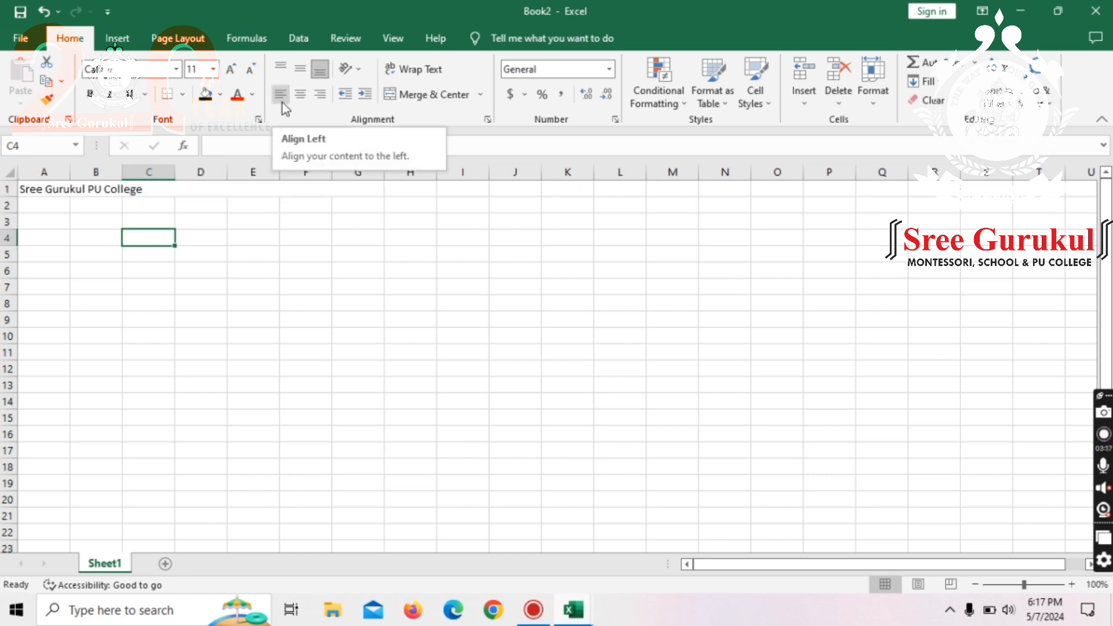
{"action": "left_click", "coordinate": [302, 94]}
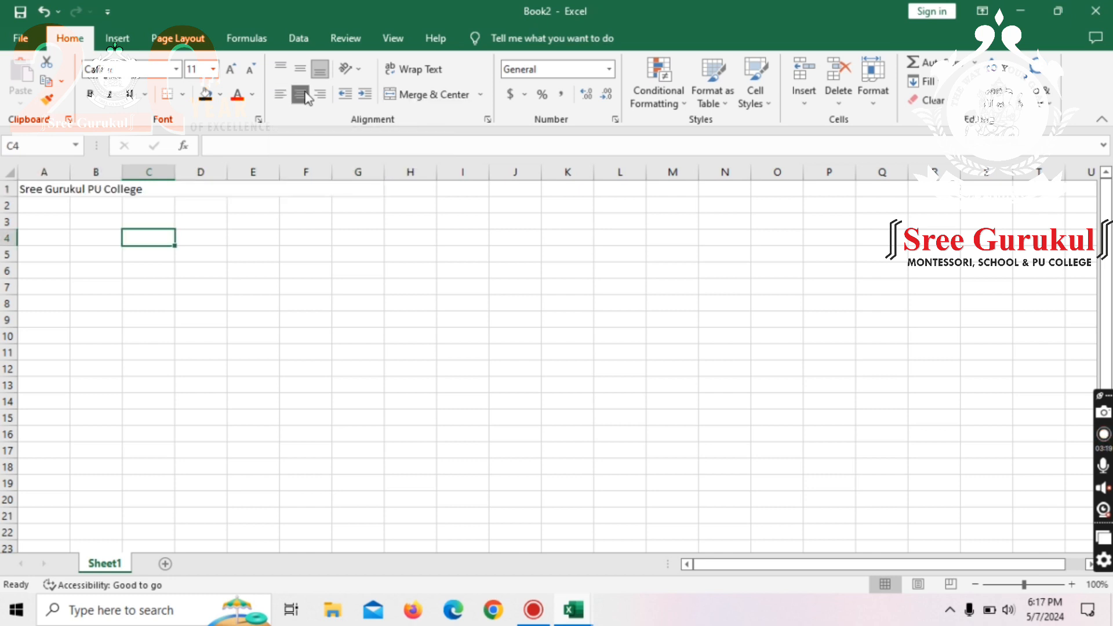
{"action": "left_click", "coordinate": [180, 189]}
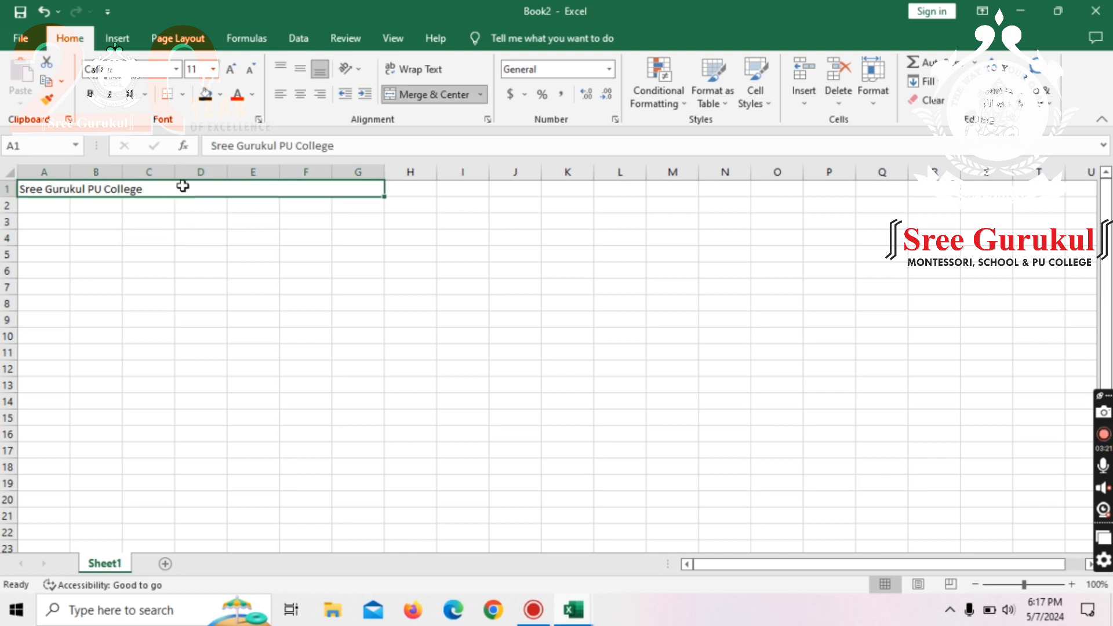
{"action": "left_click", "coordinate": [301, 94]}
Try right alignment, red font colour and a black fill on the title cell, and undo all three
{"action": "left_click", "coordinate": [320, 94]}
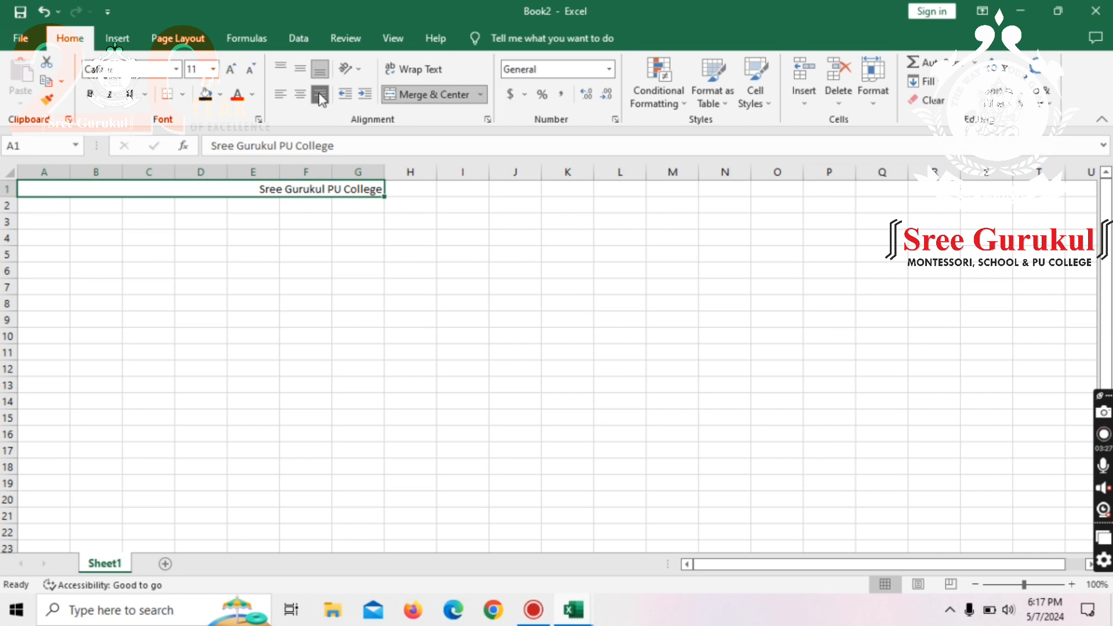
{"action": "left_click", "coordinate": [237, 94]}
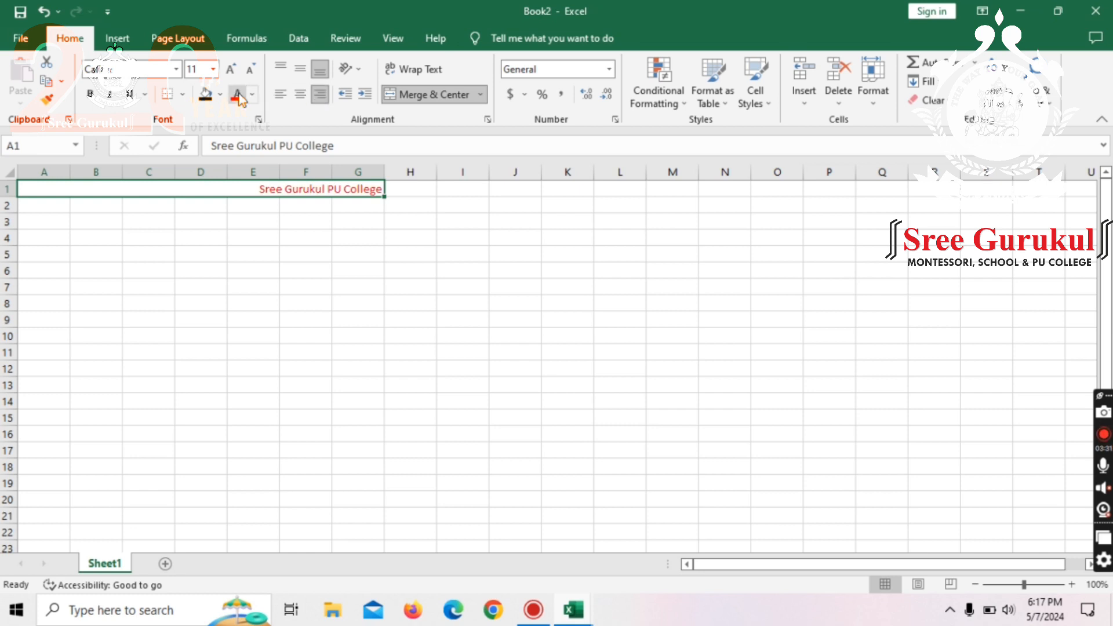
{"action": "left_click", "coordinate": [206, 96]}
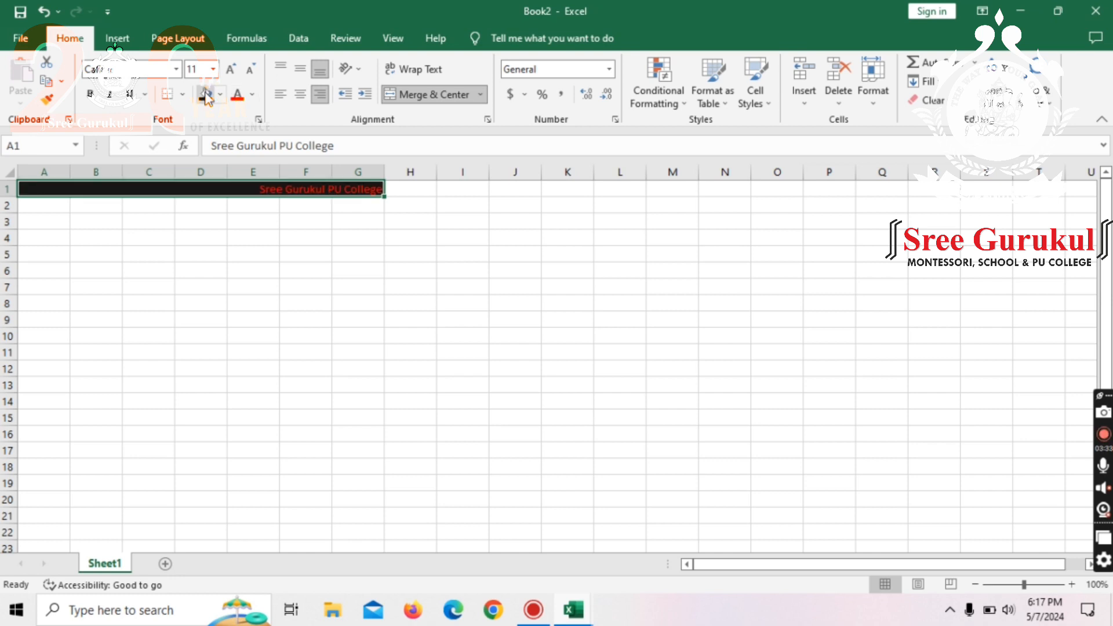
{"action": "key", "text": "ctrl+z"}
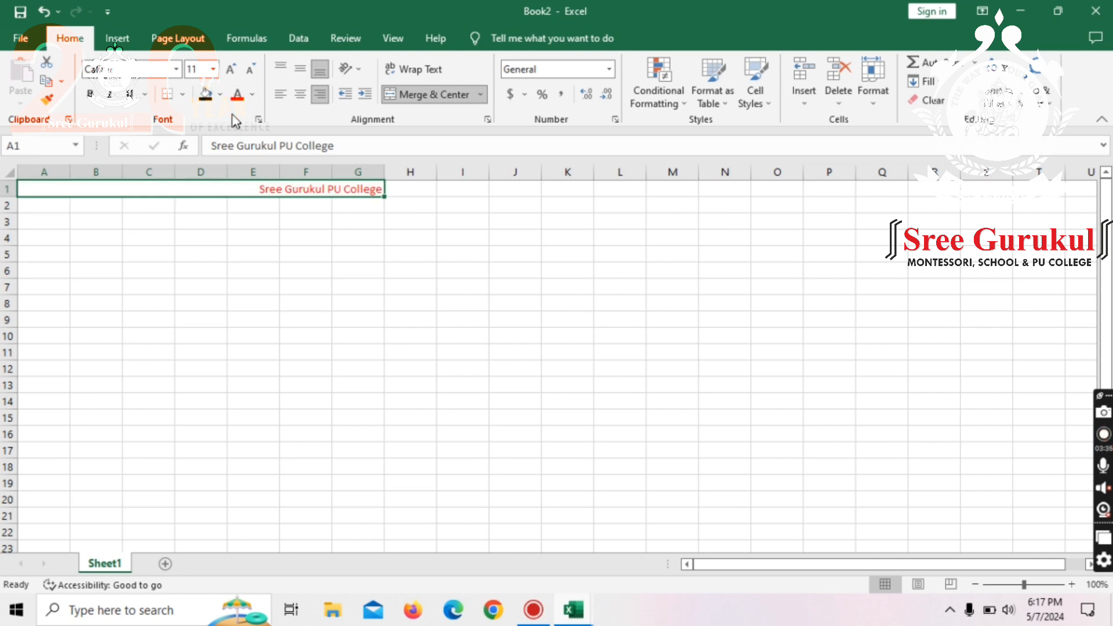
{"action": "key", "text": "ctrl+z"}
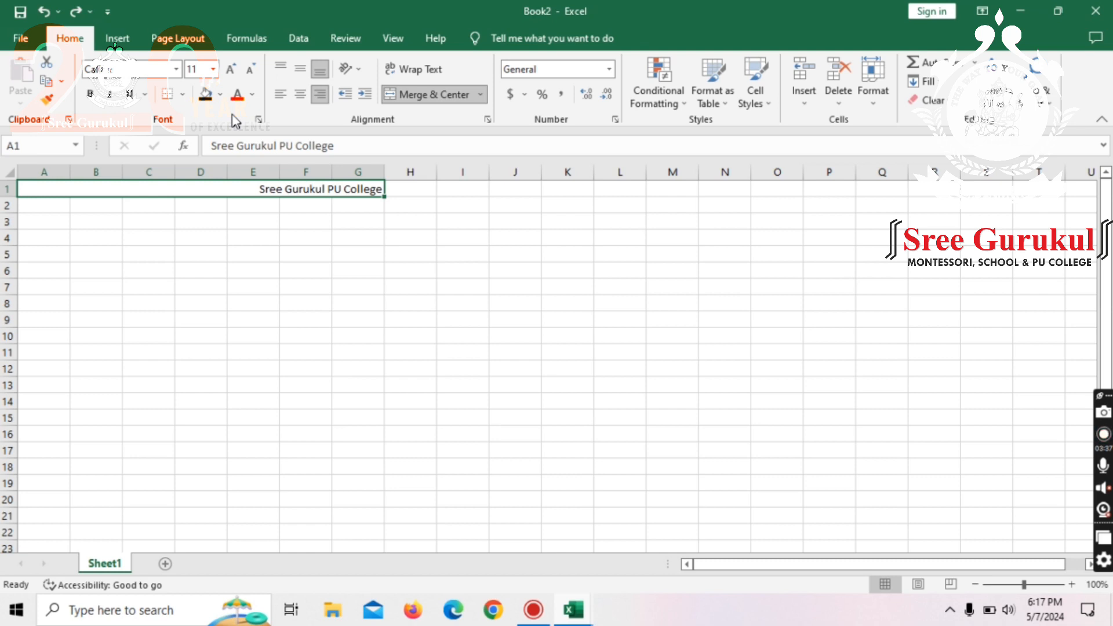
{"action": "key", "text": "ctrl+z"}
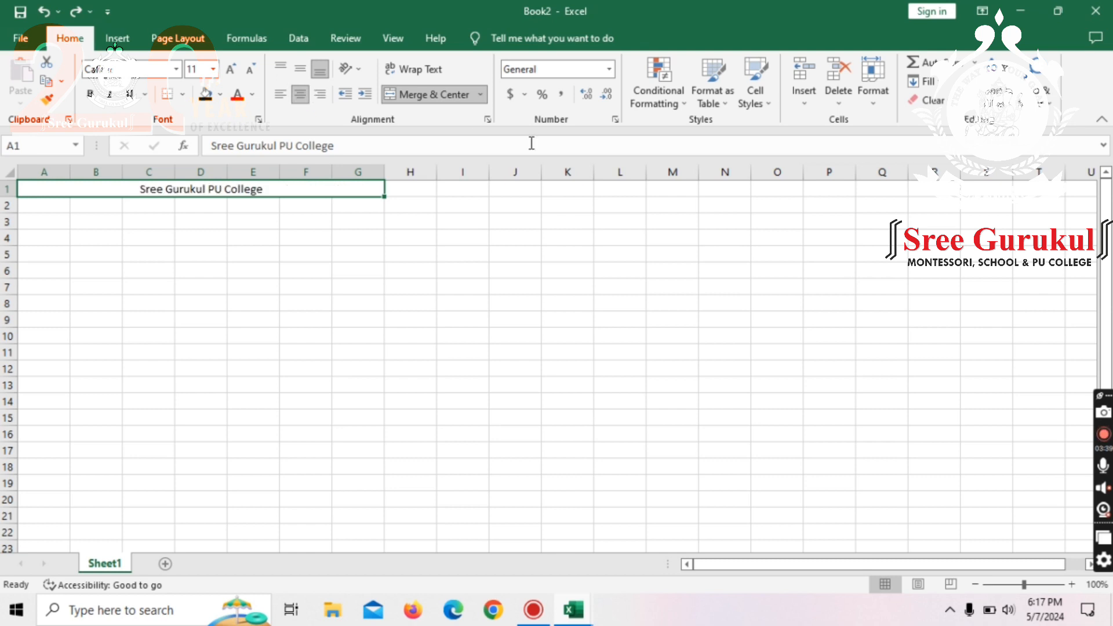
{"action": "left_click", "coordinate": [999, 87]}
{"action": "left_click", "coordinate": [1040, 81]}
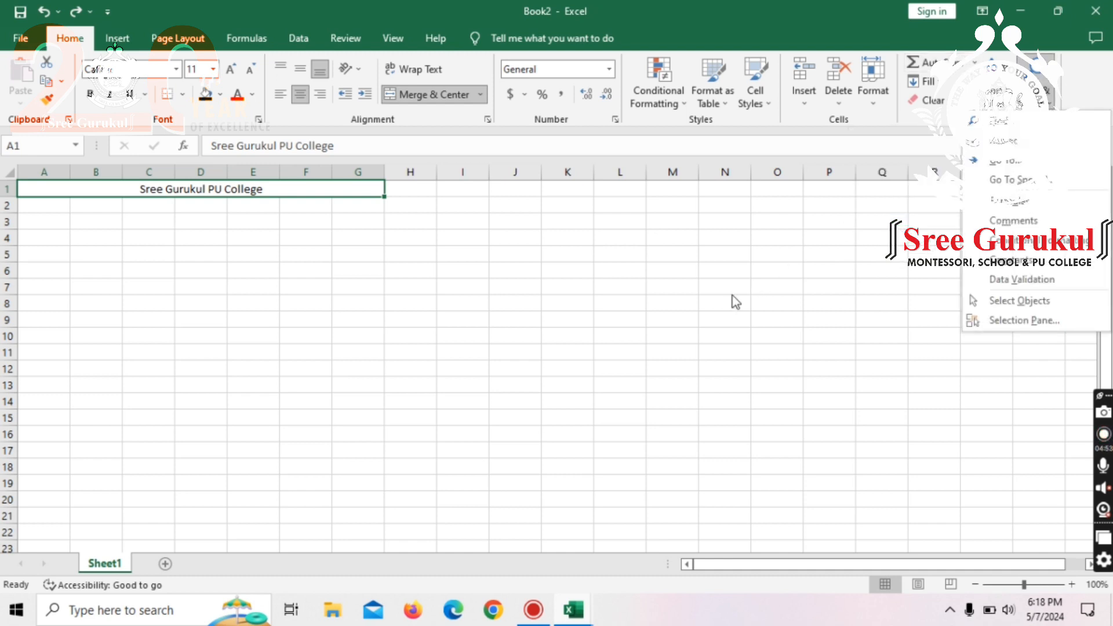
{"action": "left_click", "coordinate": [603, 305]}
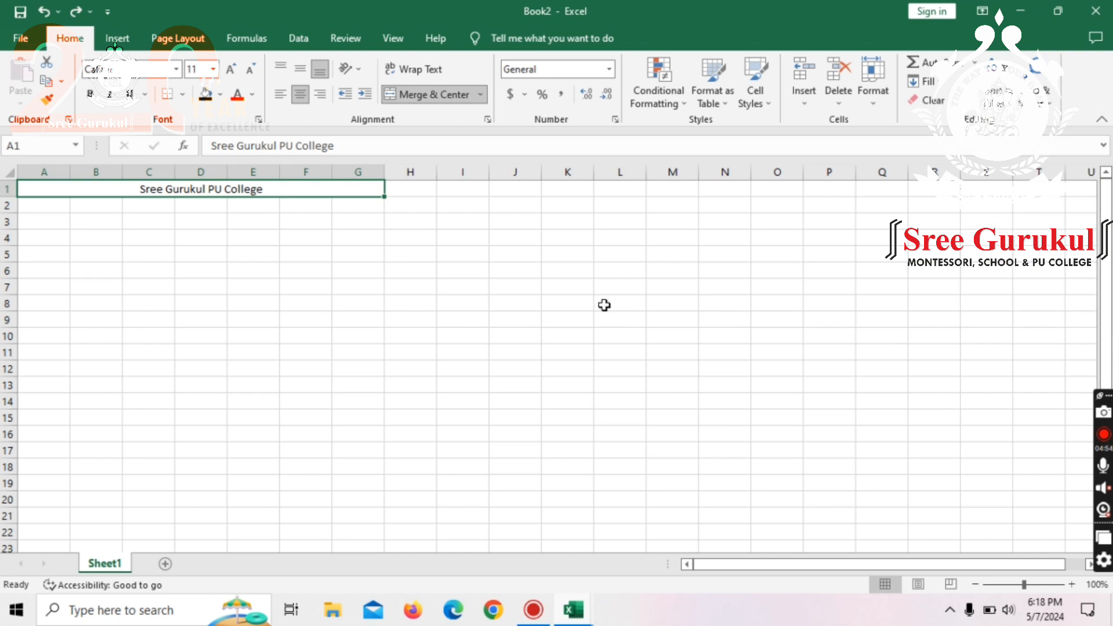
{"action": "left_click", "coordinate": [118, 38]}
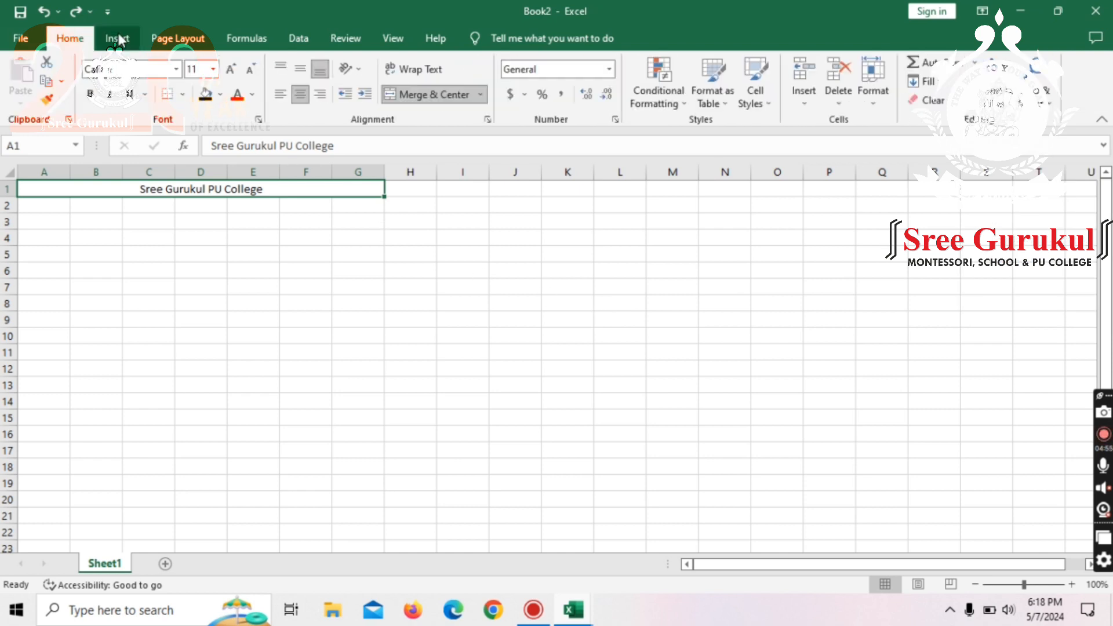
{"action": "left_click", "coordinate": [119, 38]}
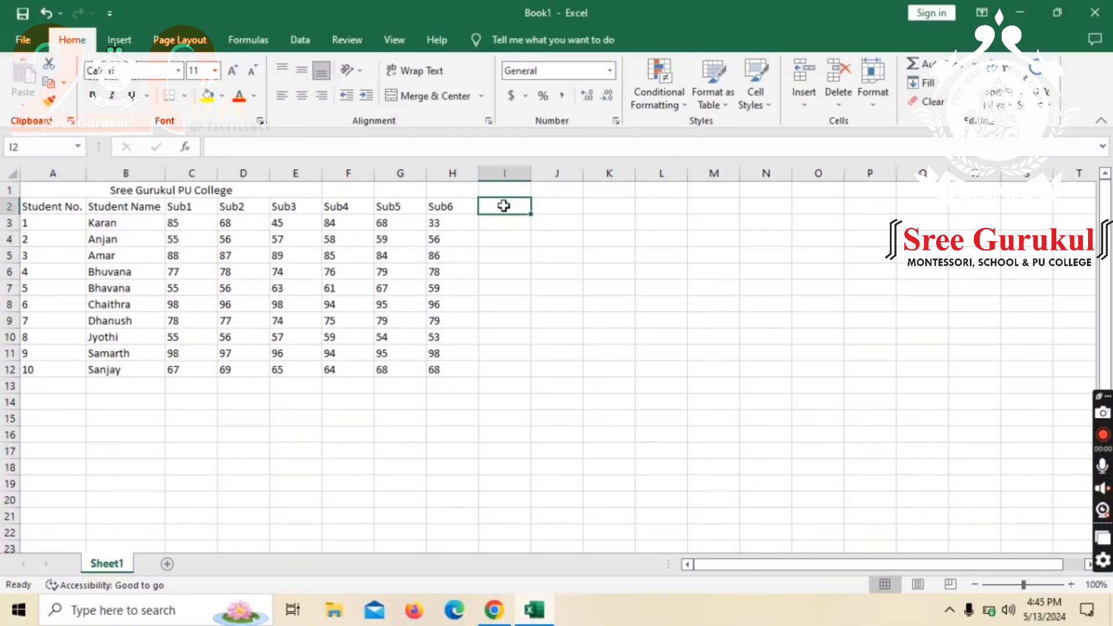
Add a Total column headed in I2, summing the subject marks with =sum(C3:H3) in I3 and filling it down to I12
{"action": "type", "text": "Total"}
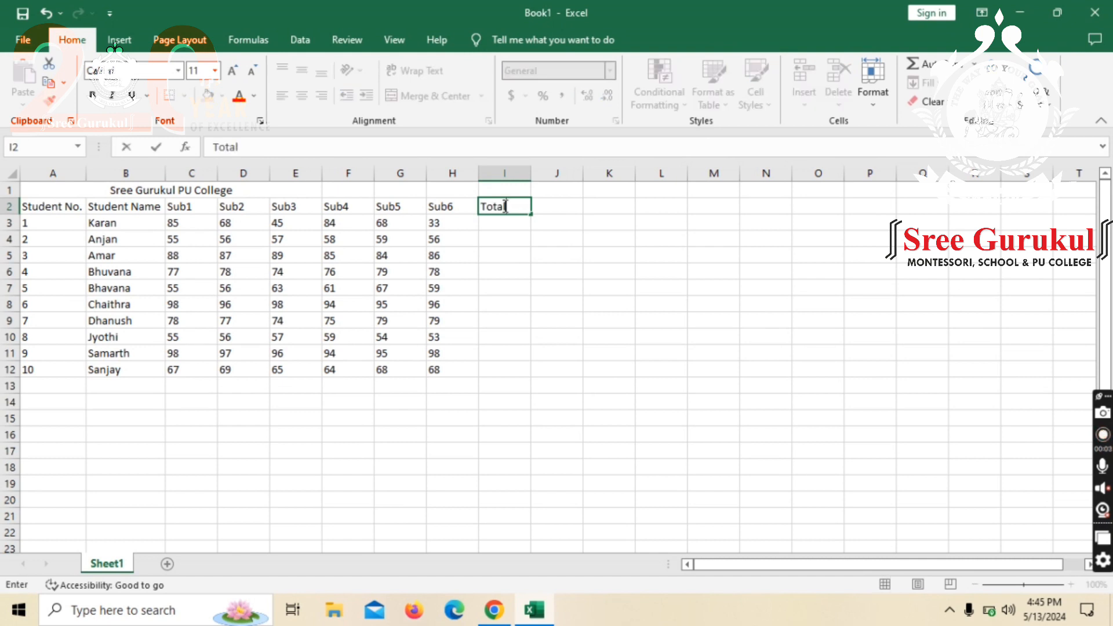
{"action": "key", "text": "Return"}
{"action": "type", "text": "=s"}
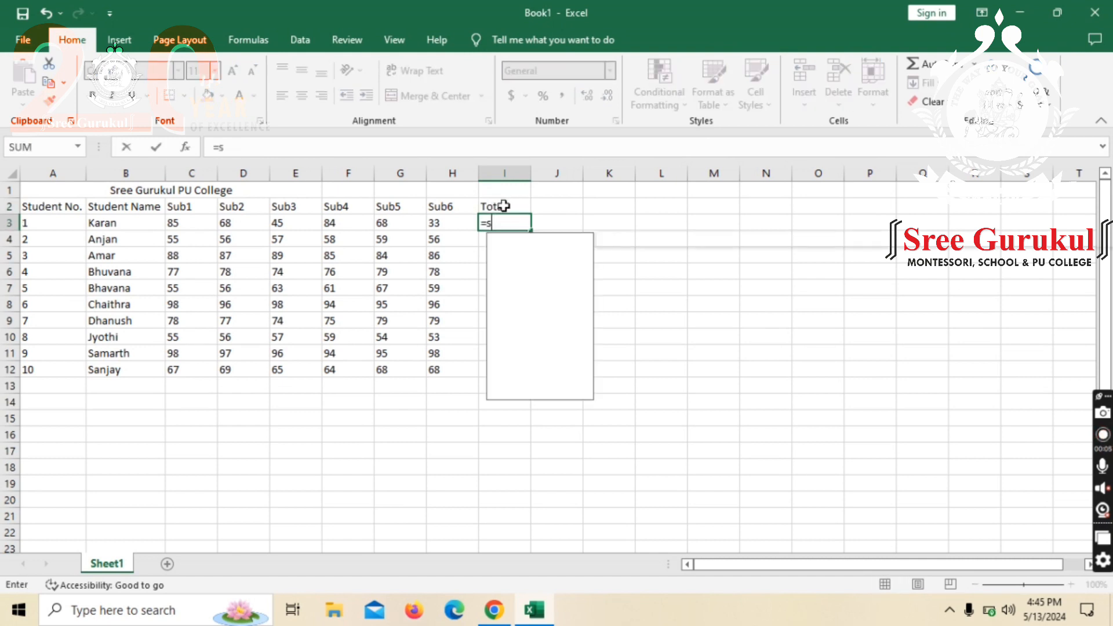
{"action": "type", "text": "um("}
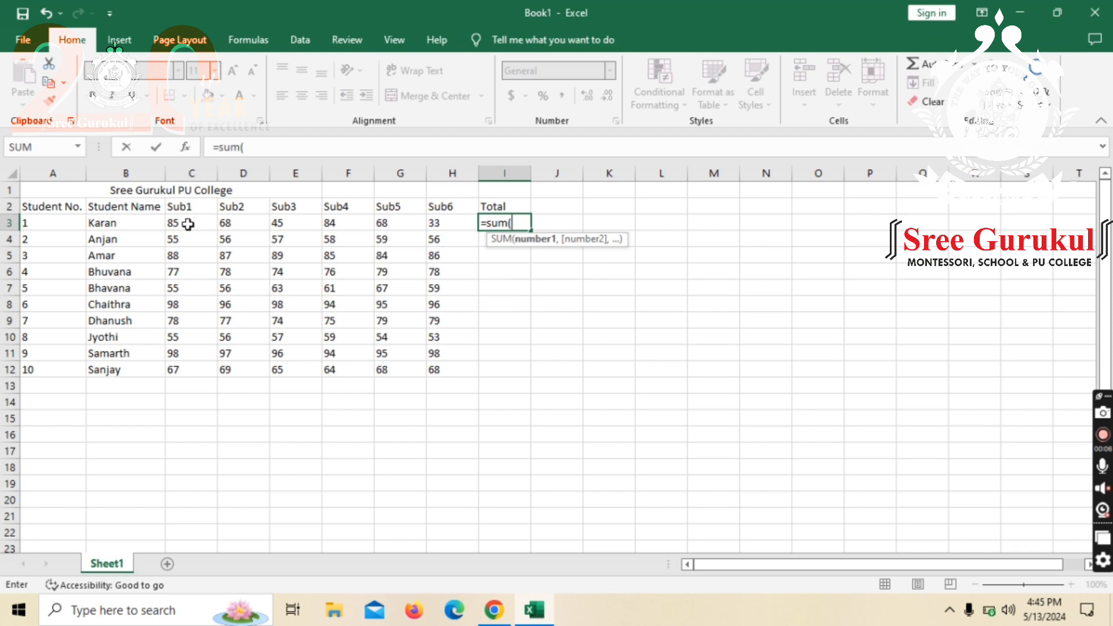
{"action": "left_click_drag", "start_coordinate": [188, 224], "coordinate": [433, 229]}
{"action": "type", "text": ")"}
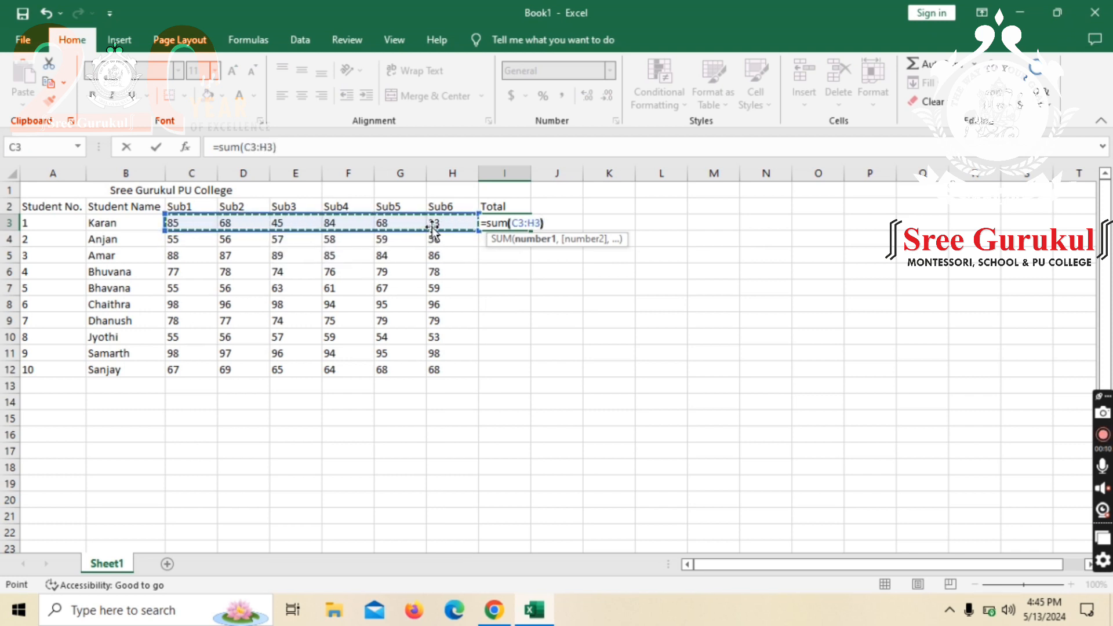
{"action": "key", "text": "Return"}
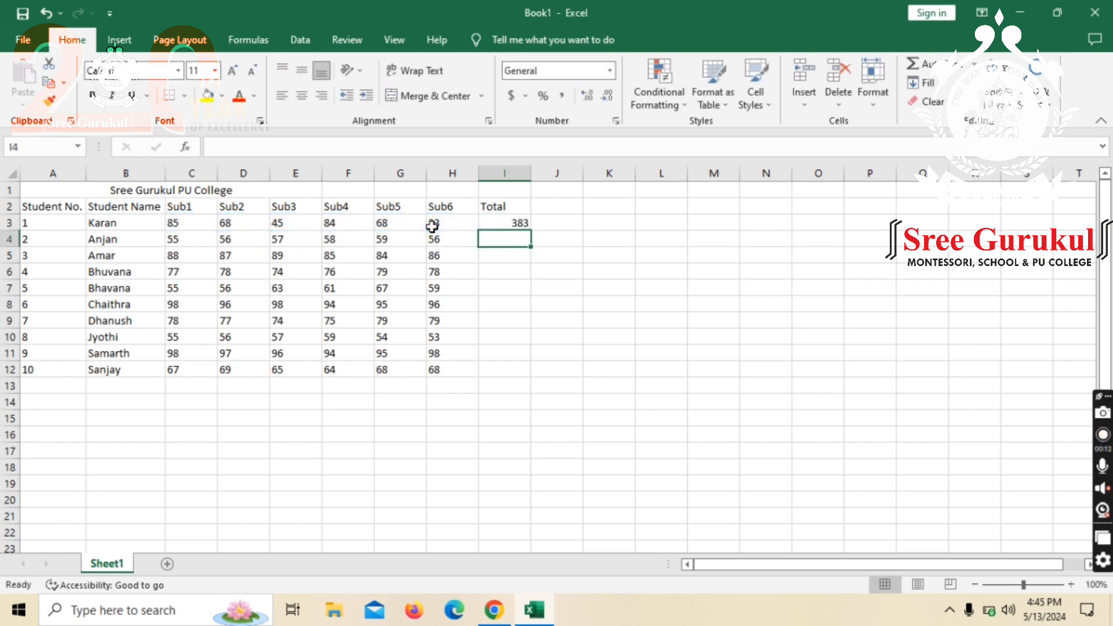
{"action": "left_click", "coordinate": [501, 223]}
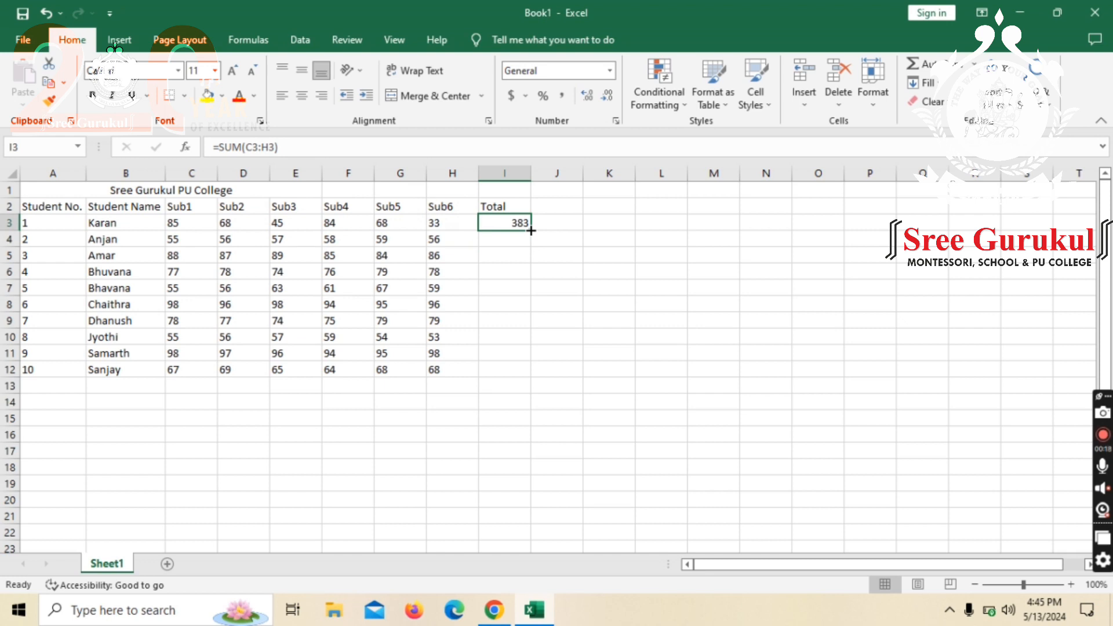
{"action": "left_click_drag", "start_coordinate": [531, 230], "coordinate": [528, 369]}
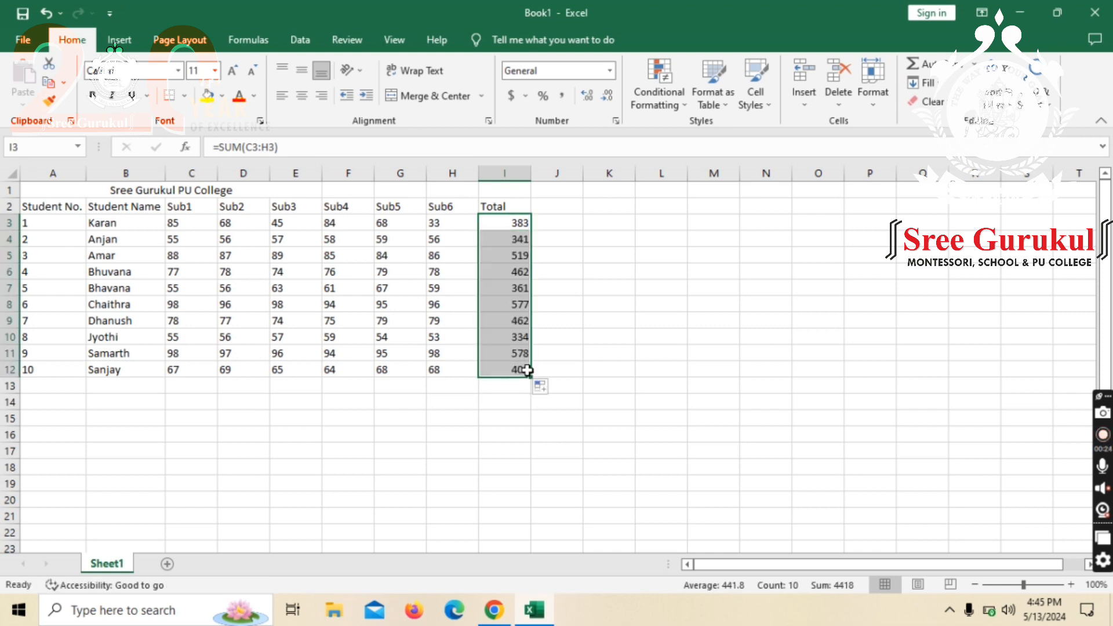
Enter Perc as the heading of a new percentage column in cell J2
{"action": "left_click", "coordinate": [566, 204]}
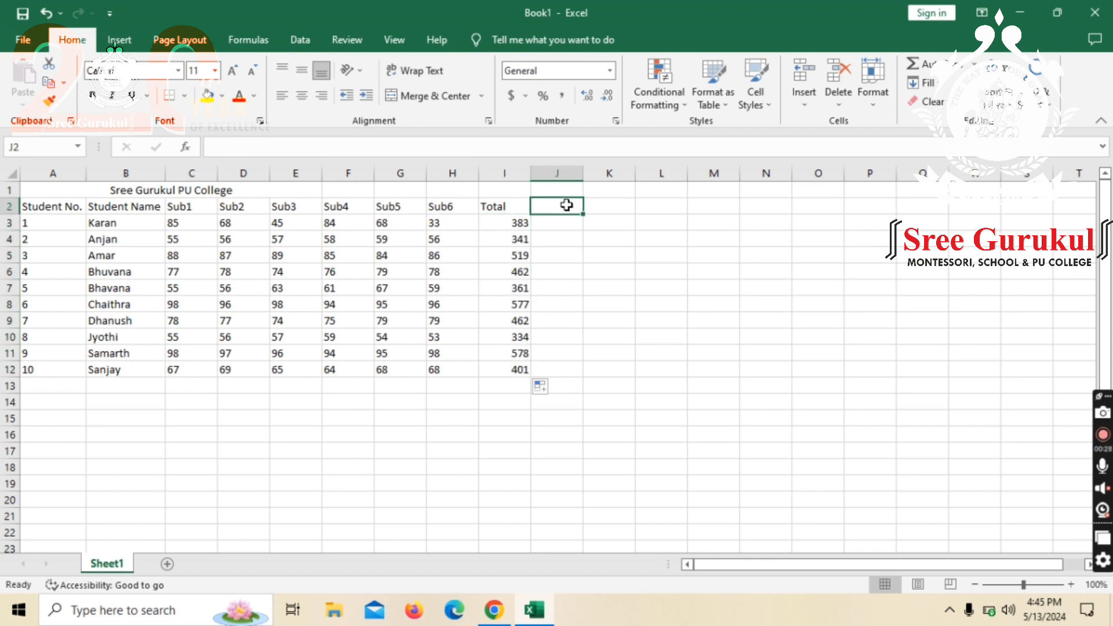
{"action": "type", "text": "Perc"}
{"action": "key", "text": "Return"}
Calculate the percentage with =I3/6 in cell J3 and fill the formula down to J12
{"action": "type", "text": "="}
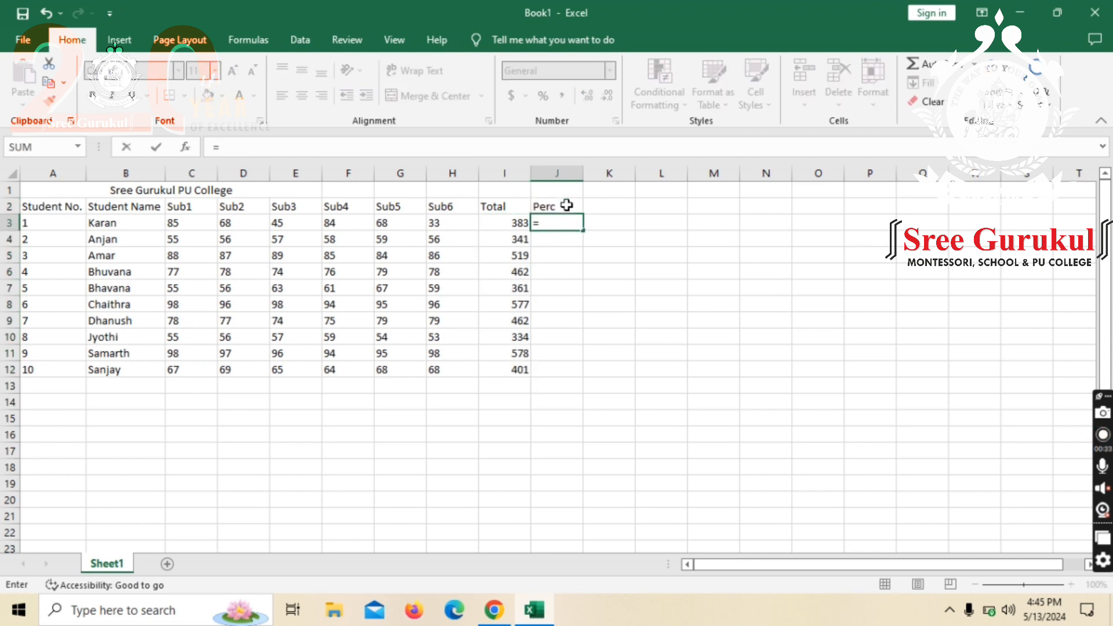
{"action": "left_click", "coordinate": [488, 222]}
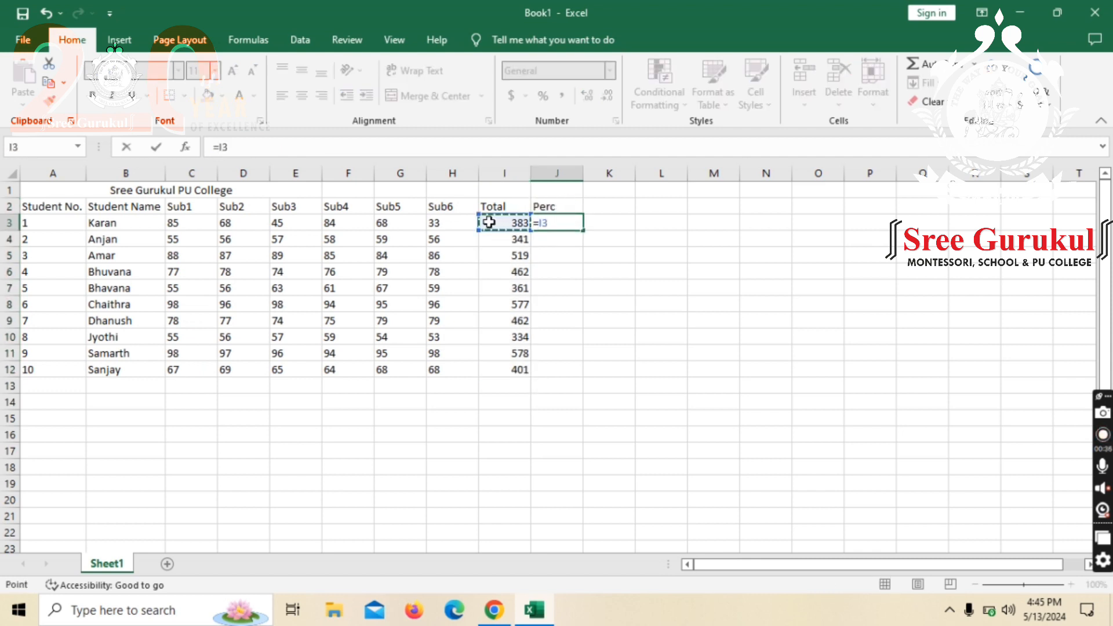
{"action": "key", "text": "Left"}
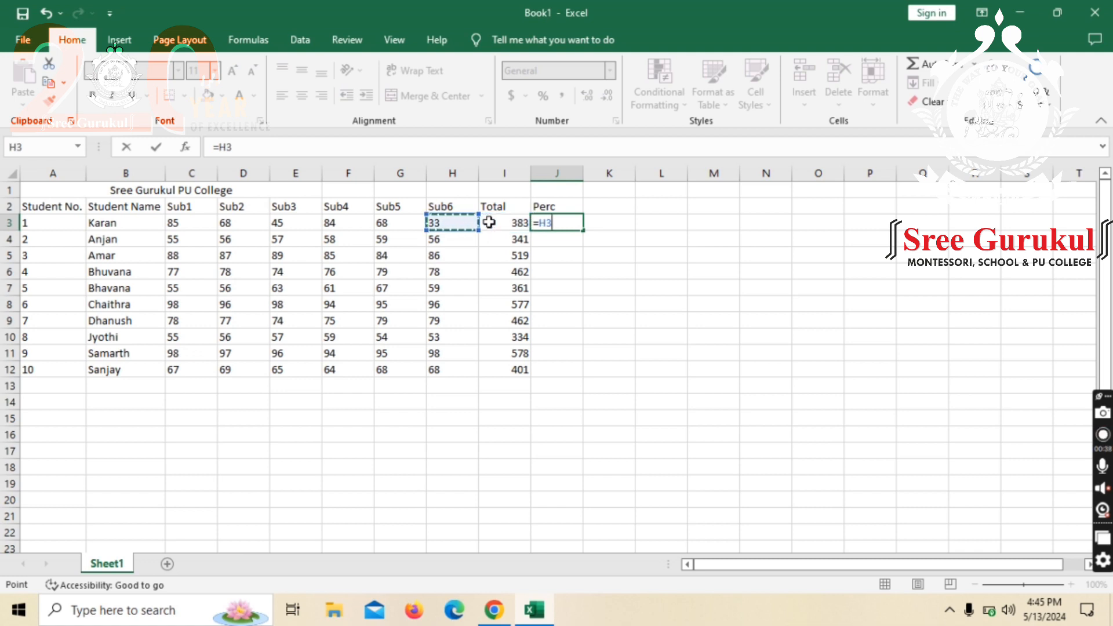
{"action": "key", "text": "Right"}
{"action": "key", "text": "BackSpace"}
{"action": "key", "text": "BackSpace"}
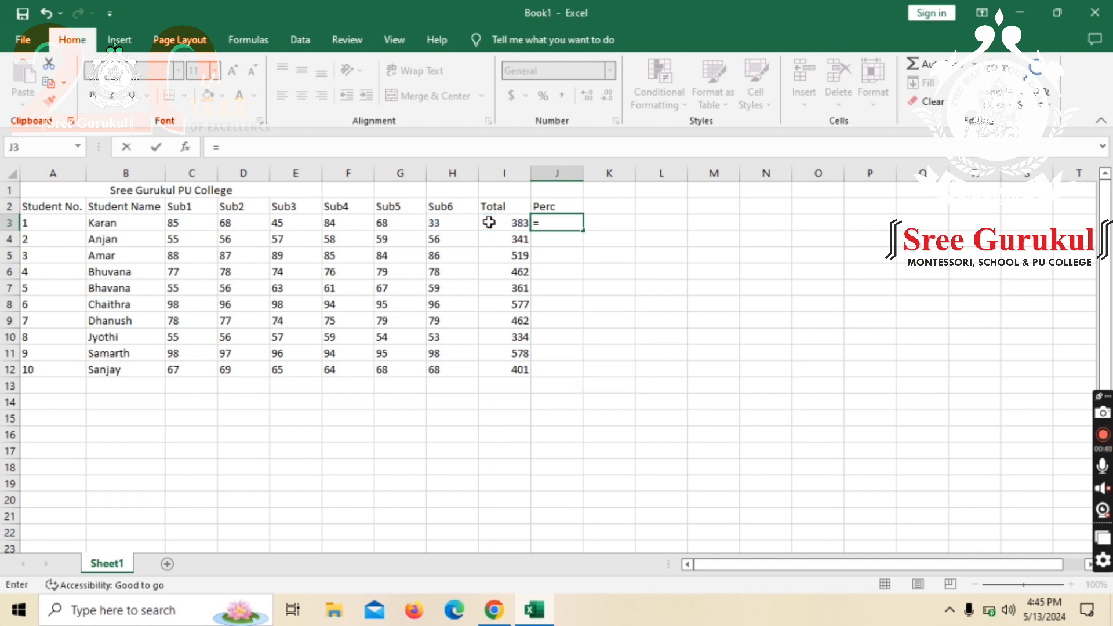
{"action": "left_click", "coordinate": [488, 222]}
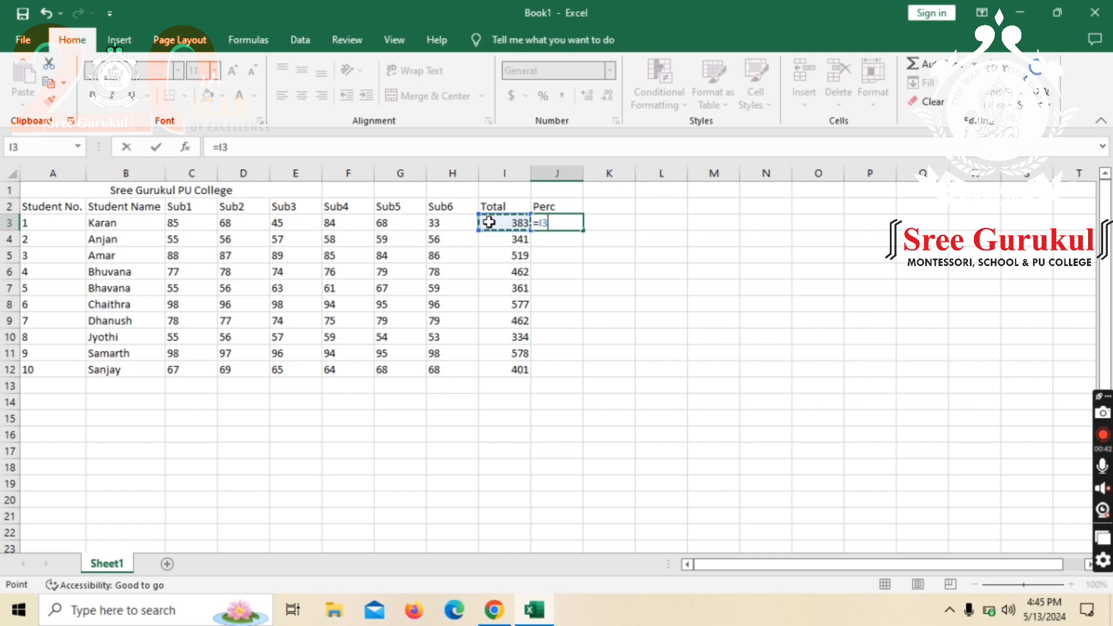
{"action": "type", "text": "/6"}
{"action": "key", "text": "ctrl+Return"}
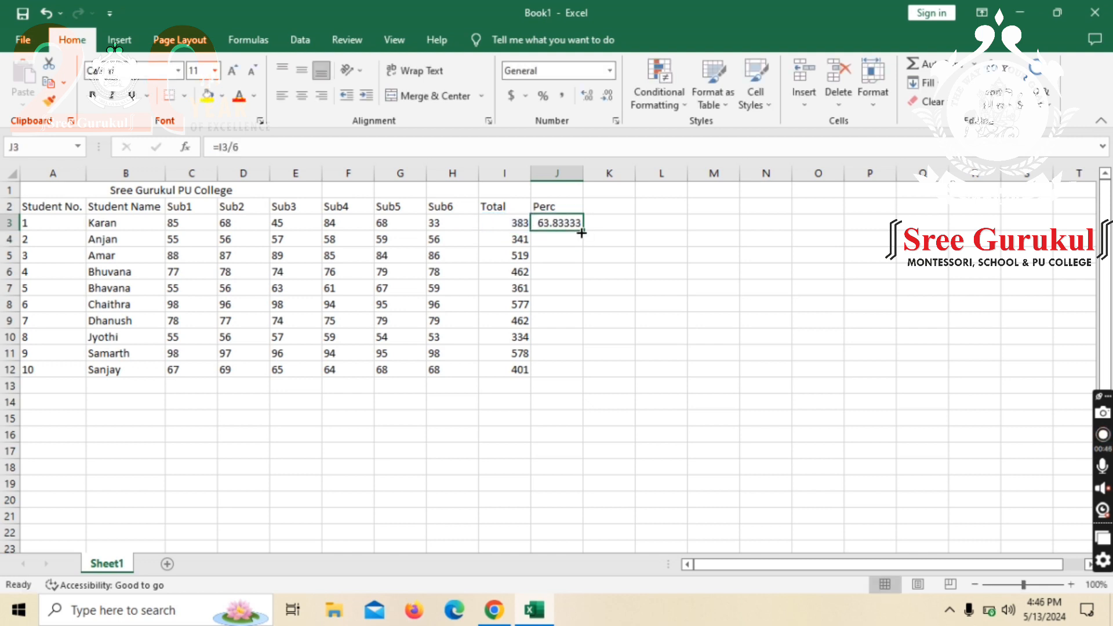
{"action": "left_click_drag", "start_coordinate": [582, 231], "coordinate": [575, 371]}
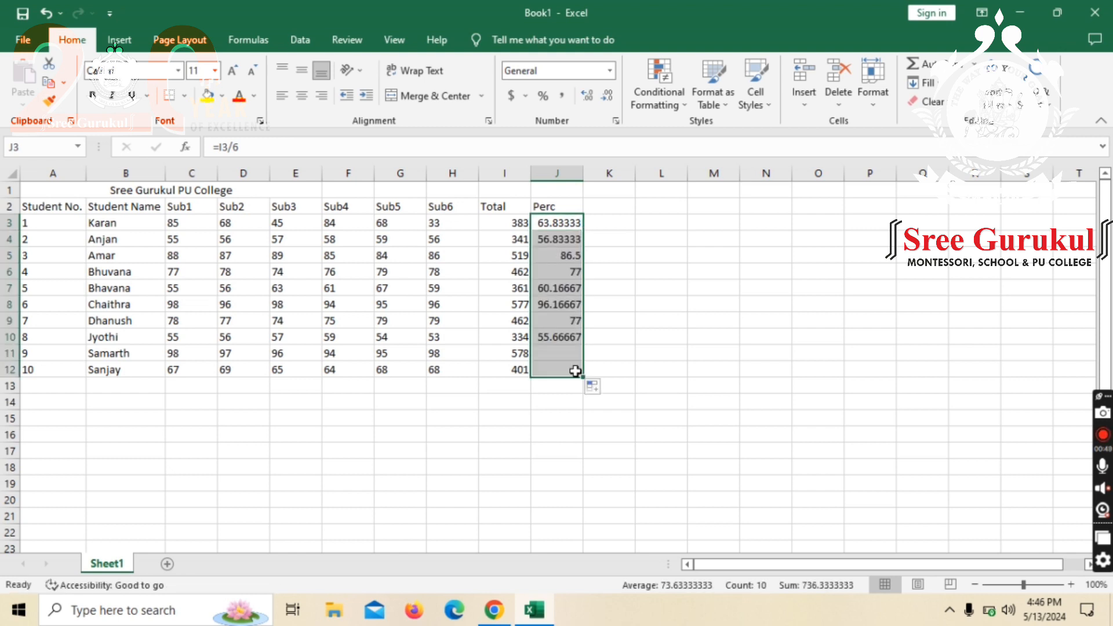
{"action": "left_click", "coordinate": [710, 353]}
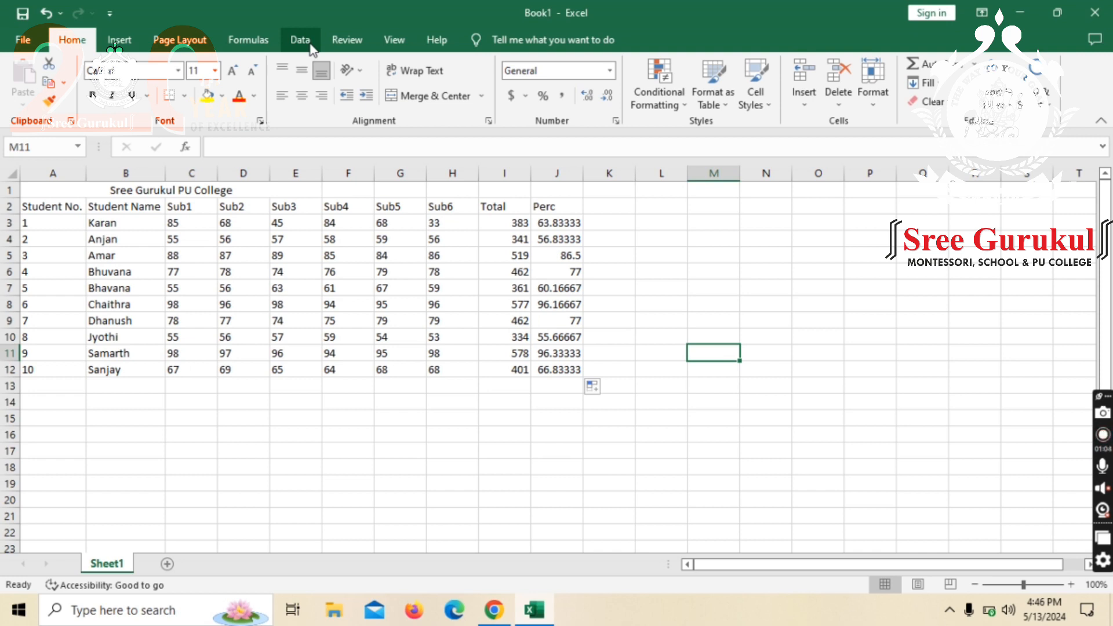
Insert a 2-D pie chart of the first student's subject marks from B3:H3 and inspect one of its slices
{"action": "left_click", "coordinate": [119, 39]}
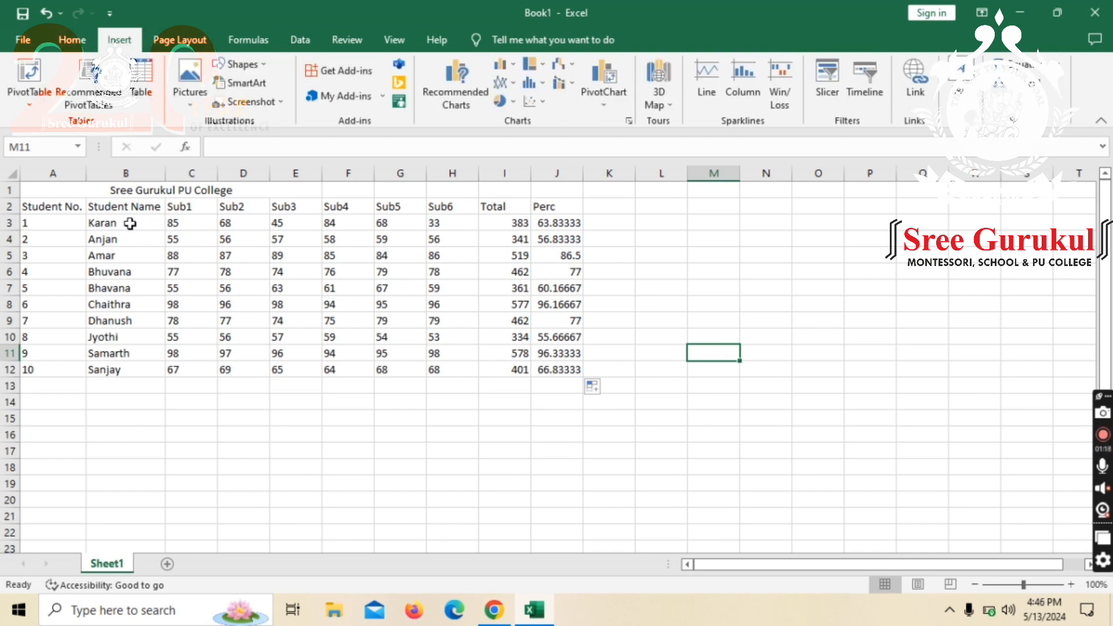
{"action": "left_click_drag", "start_coordinate": [130, 224], "coordinate": [443, 219]}
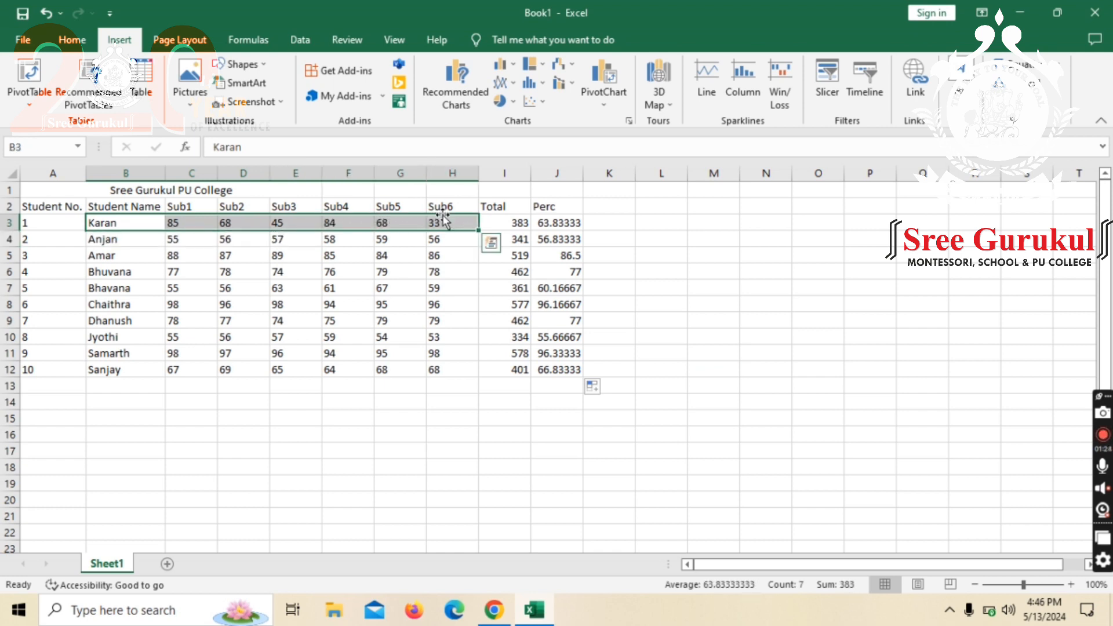
{"action": "left_click", "coordinate": [512, 103]}
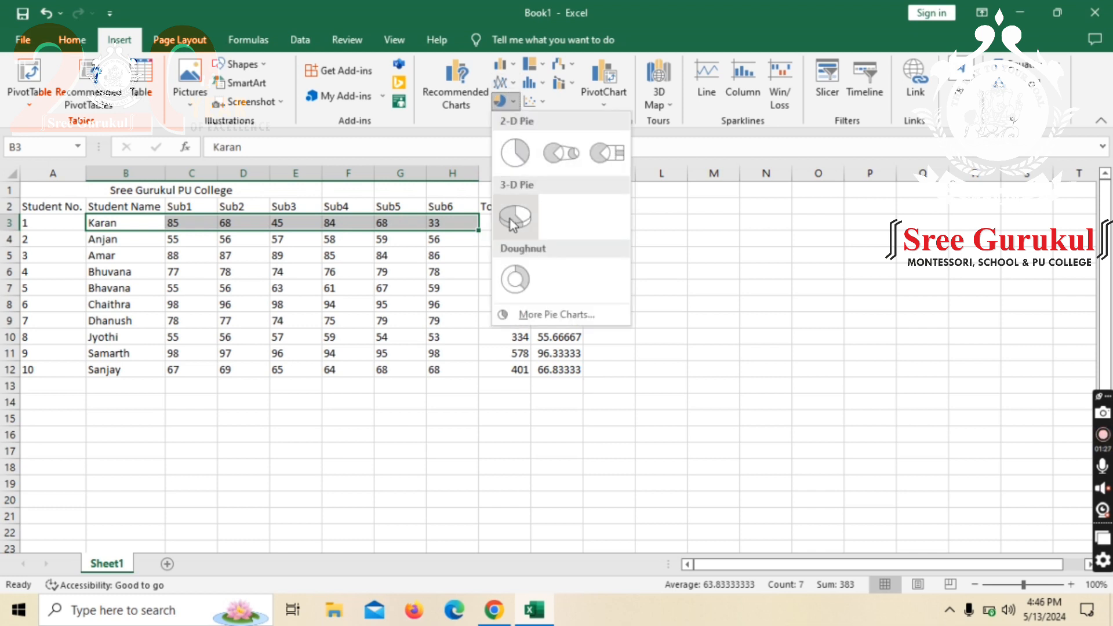
{"action": "left_click", "coordinate": [521, 146]}
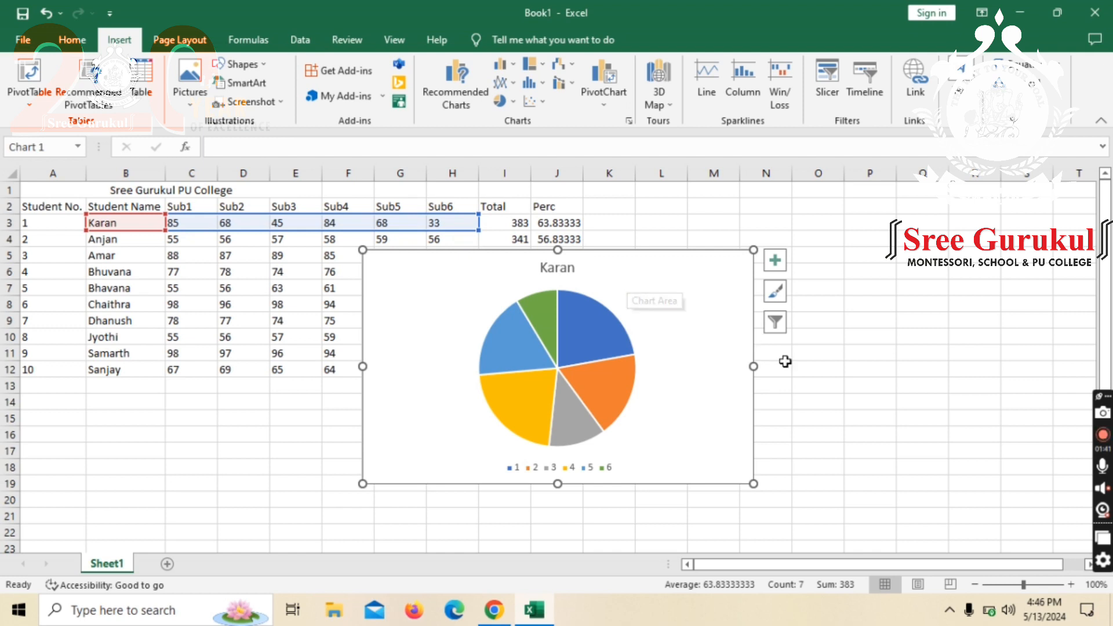
{"action": "left_click", "coordinate": [830, 370]}
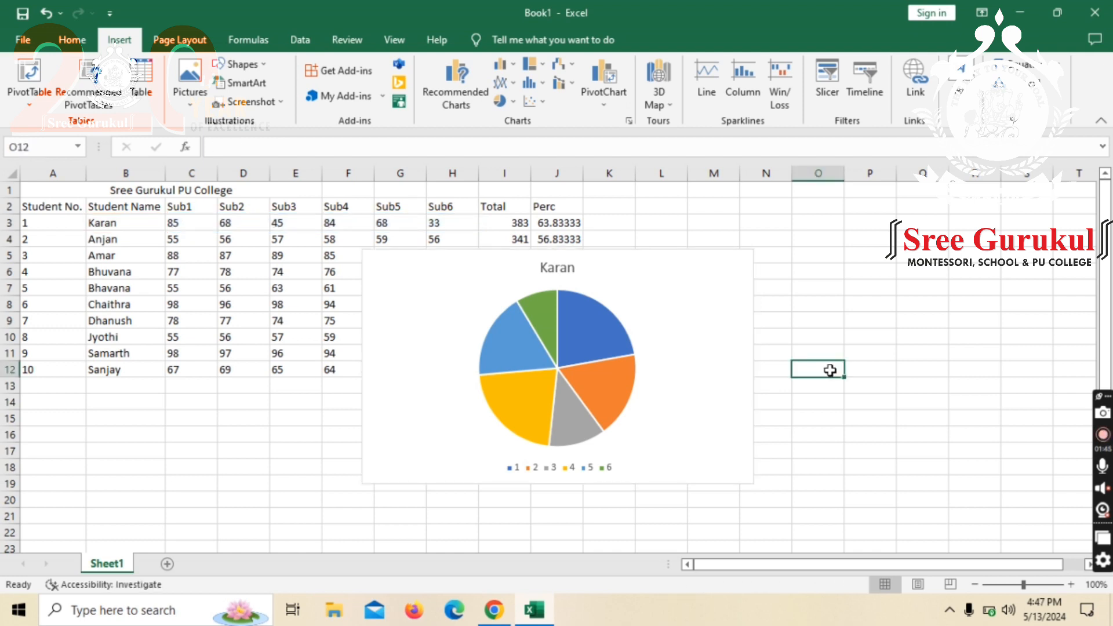
{"action": "mouse_move", "coordinate": [605, 396]}
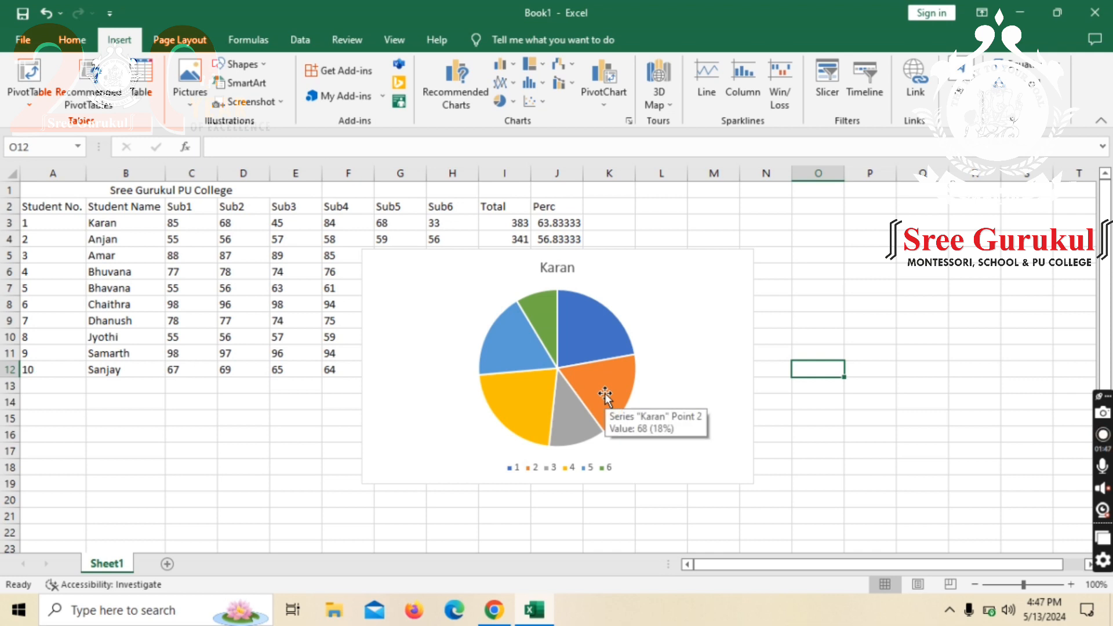
{"action": "left_click", "coordinate": [334, 466]}
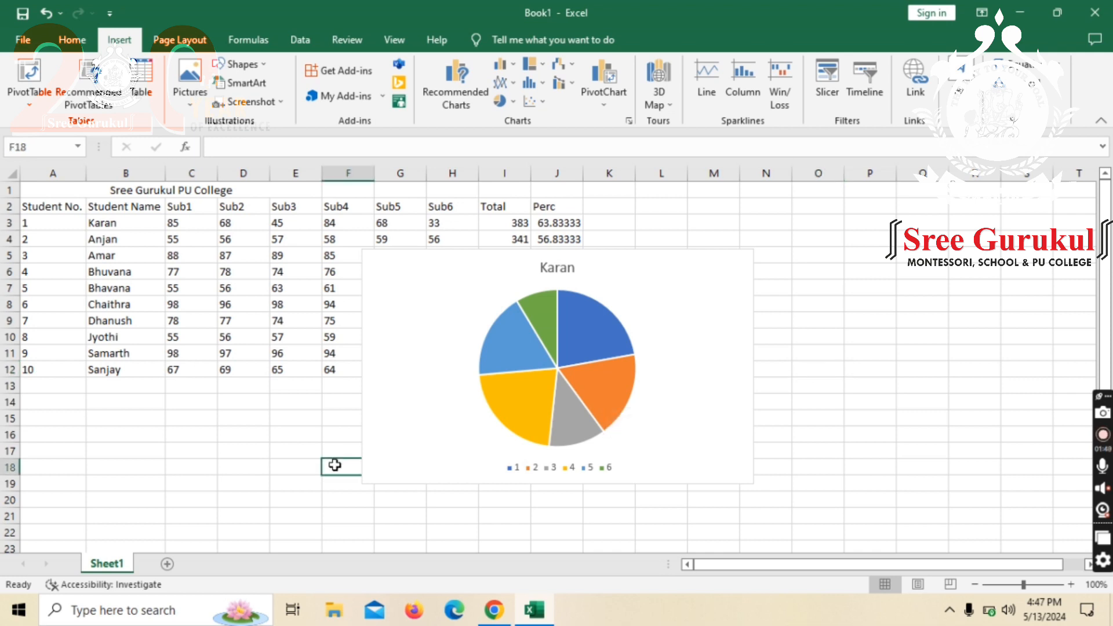
Shift the pie slightly to the right within its chart area and delete the whole chart
{"action": "left_click", "coordinate": [620, 287]}
{"action": "left_click_drag", "start_coordinate": [620, 287], "coordinate": [741, 291]}
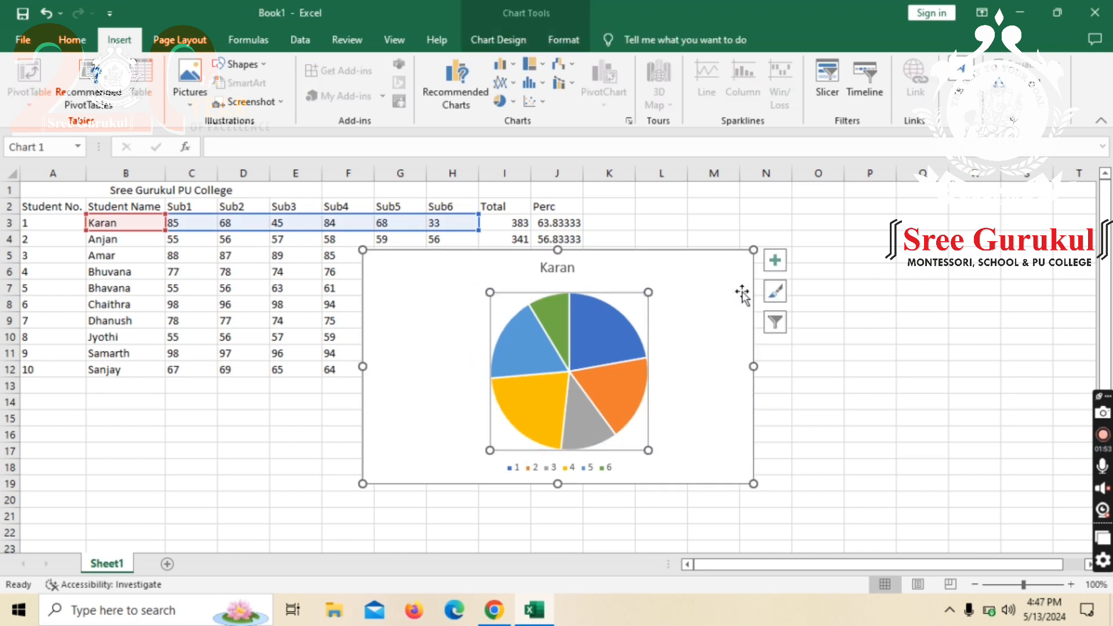
{"action": "left_click", "coordinate": [940, 315]}
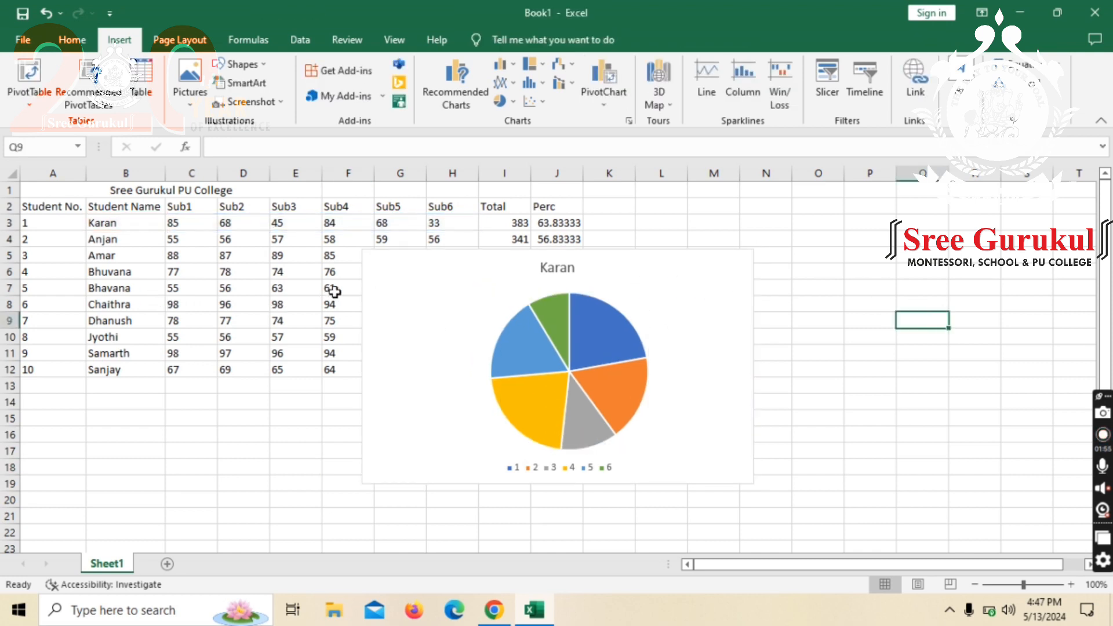
{"action": "left_click", "coordinate": [642, 278]}
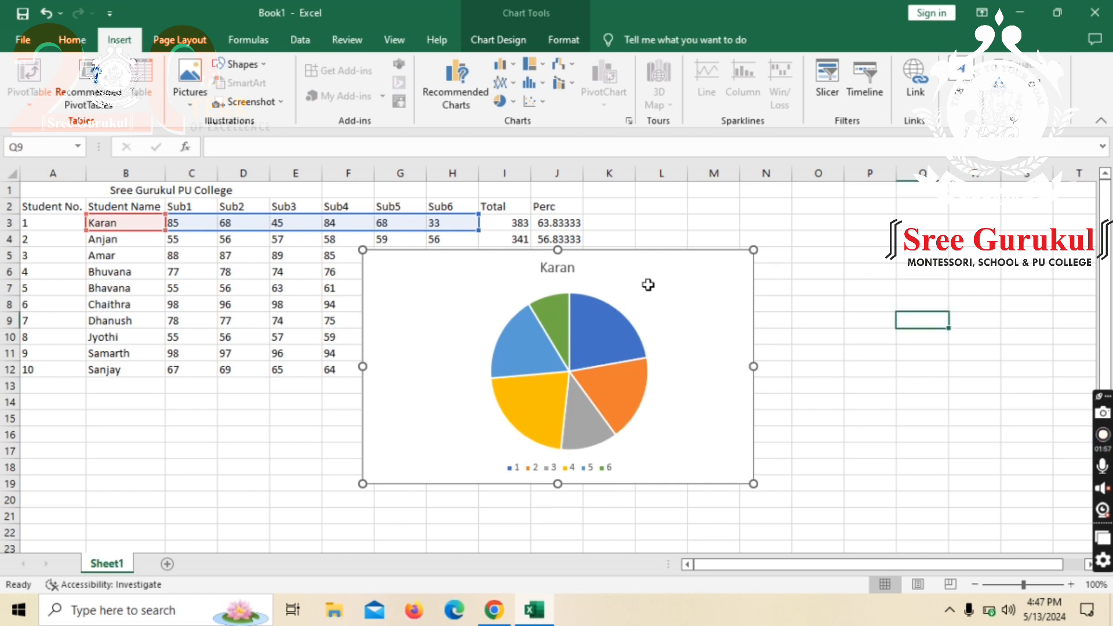
{"action": "key", "text": "Delete"}
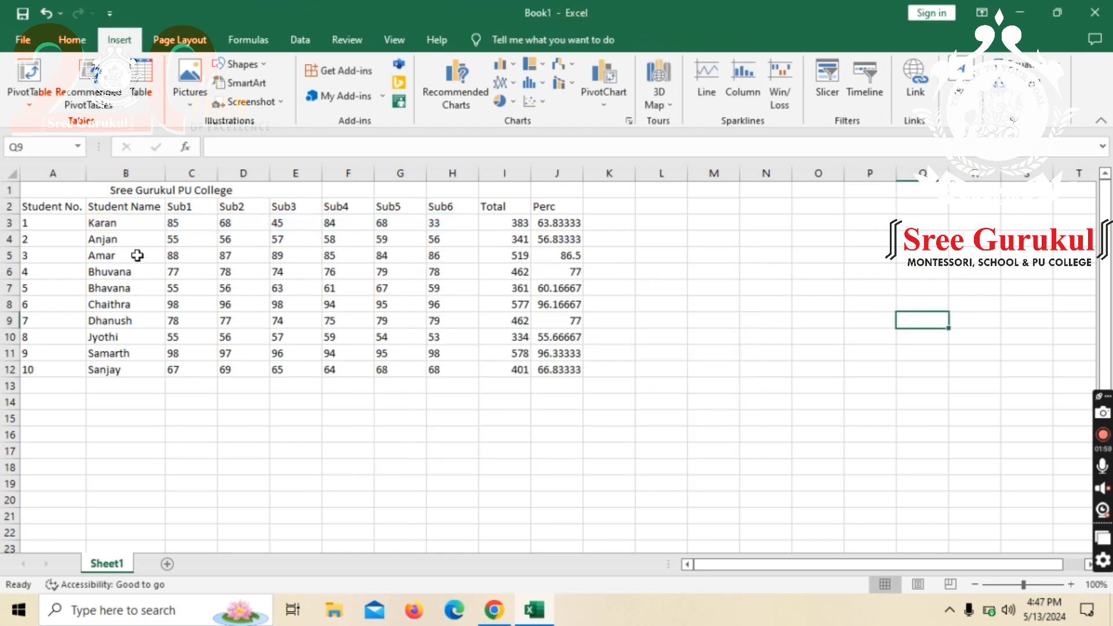
Insert a 2-D pie chart from B8:H8 and apply the grey gradient chart style with dark percentage labels
{"action": "left_click_drag", "start_coordinate": [137, 306], "coordinate": [446, 309]}
{"action": "left_click", "coordinate": [514, 102]}
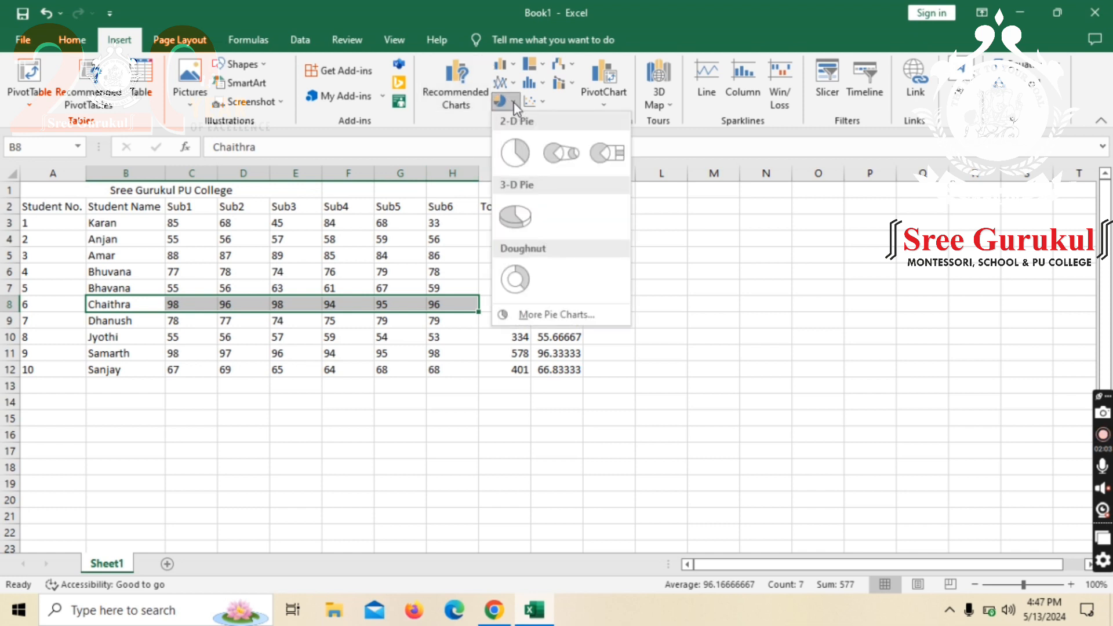
{"action": "left_click", "coordinate": [521, 158]}
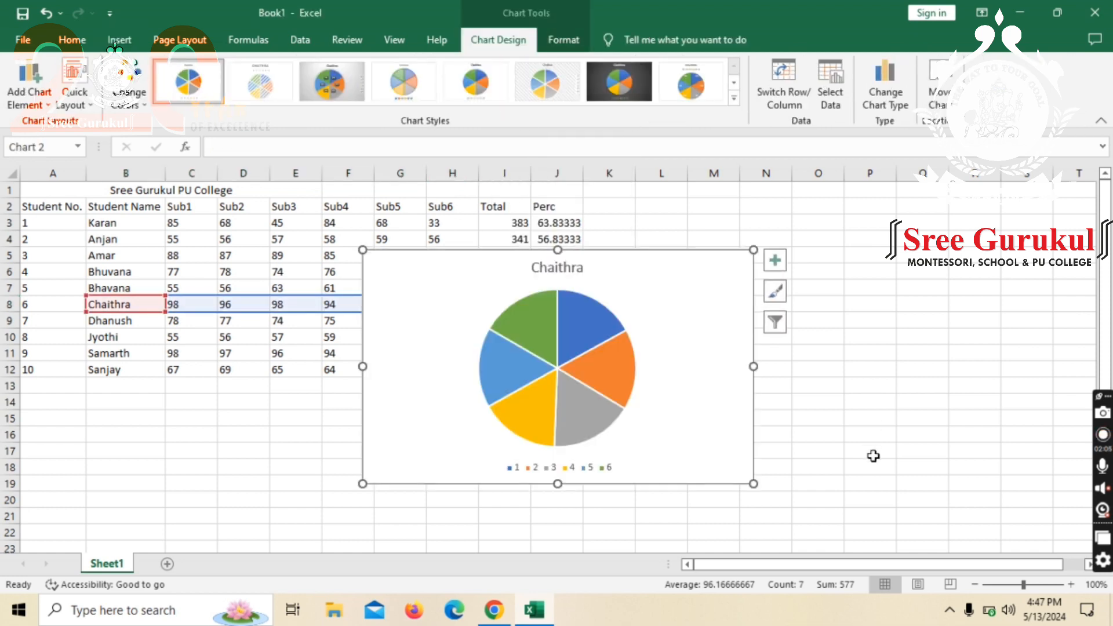
{"action": "left_click", "coordinate": [338, 95]}
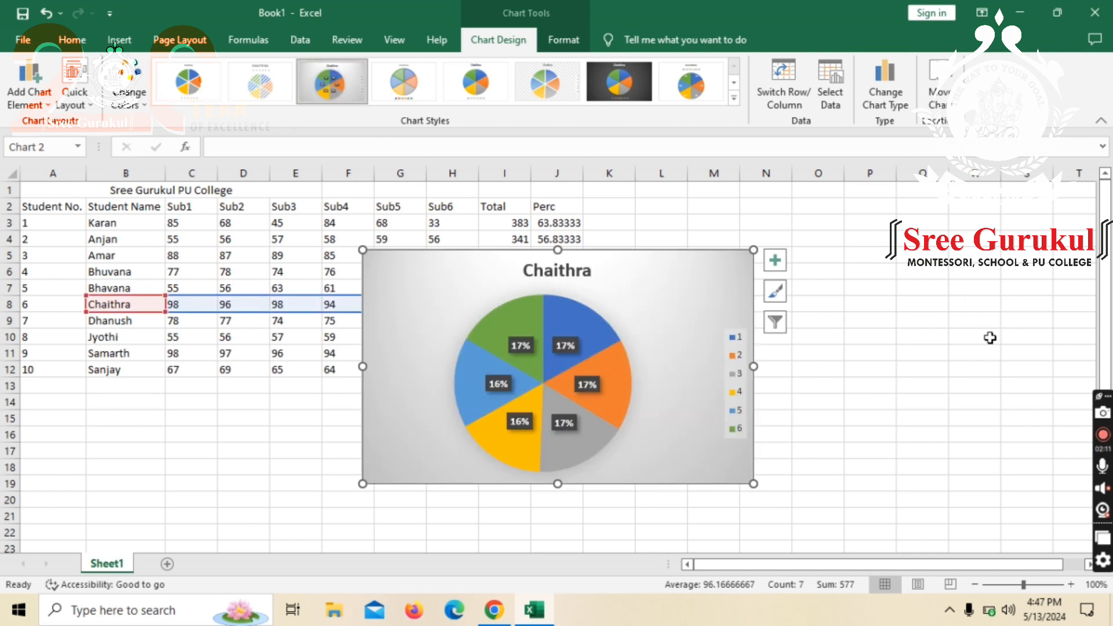
{"action": "left_click", "coordinate": [886, 371]}
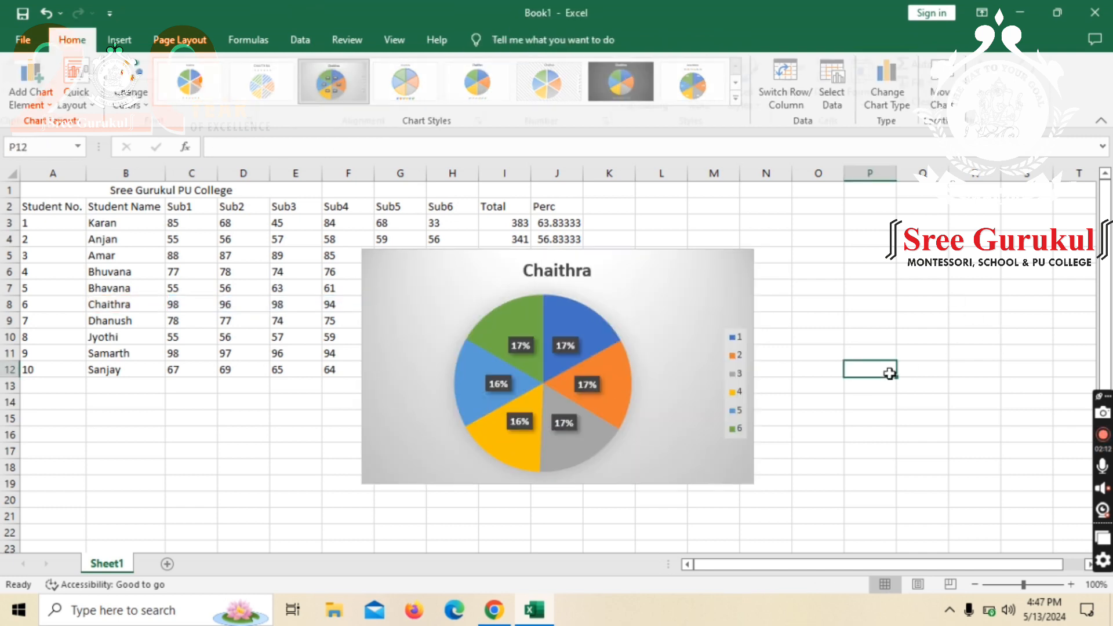
Delete the styled pie chart of the row 8 marks from the sheet
{"action": "left_click", "coordinate": [751, 375]}
{"action": "left_click", "coordinate": [736, 373]}
{"action": "left_click", "coordinate": [814, 379]}
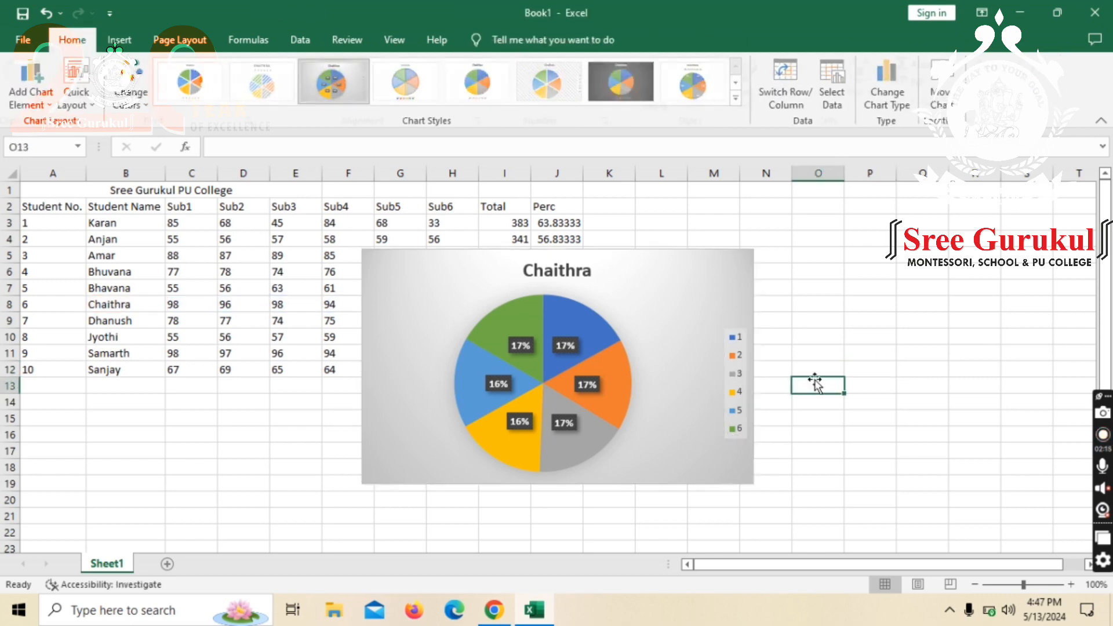
{"action": "left_click", "coordinate": [698, 284]}
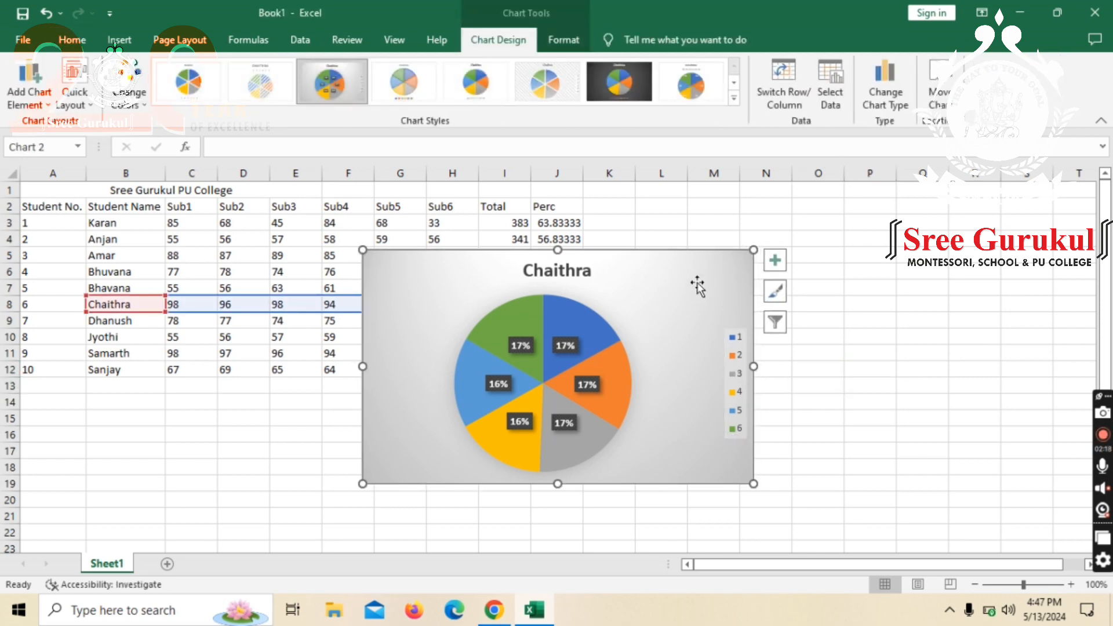
{"action": "key", "text": "Delete"}
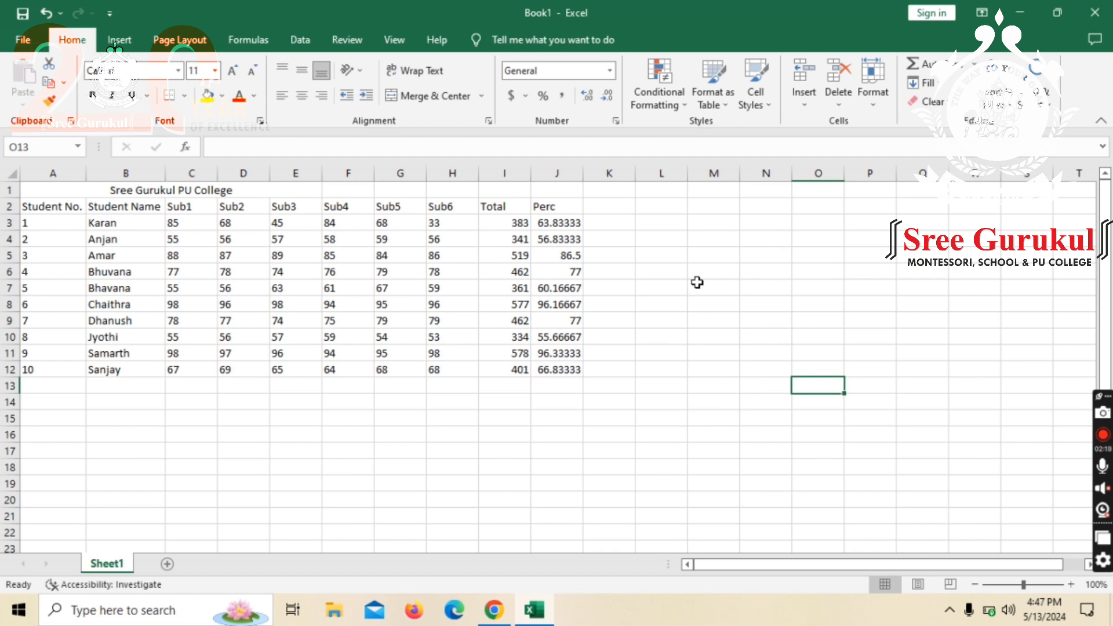
Examine the page layout commands, including the page orientation choices
{"action": "left_click", "coordinate": [197, 46]}
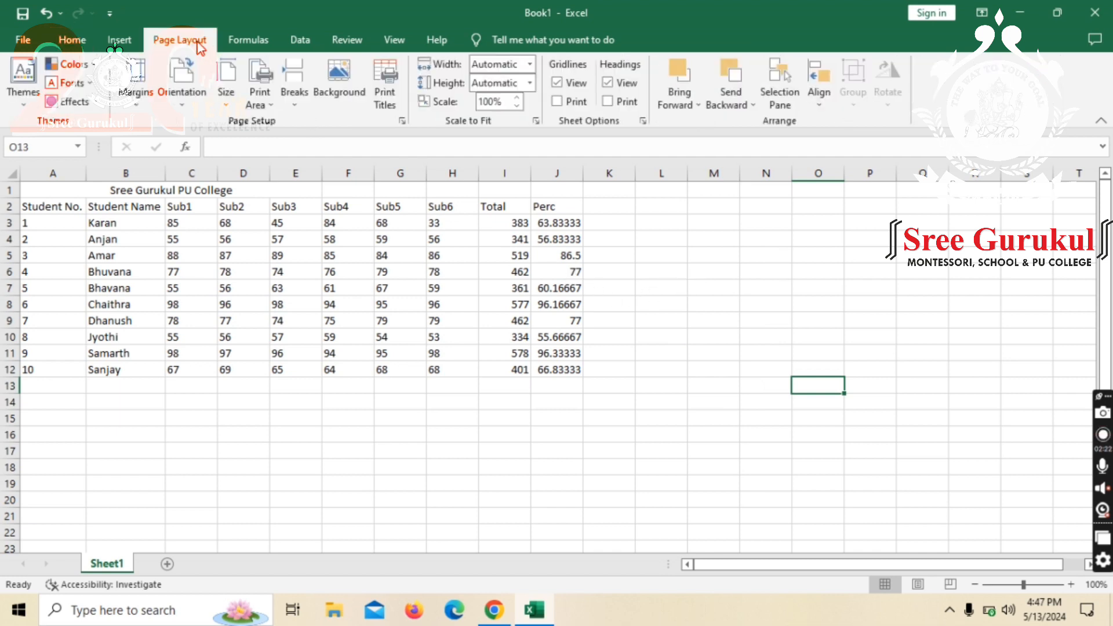
{"action": "left_click", "coordinate": [301, 46]}
{"action": "left_click", "coordinate": [252, 44]}
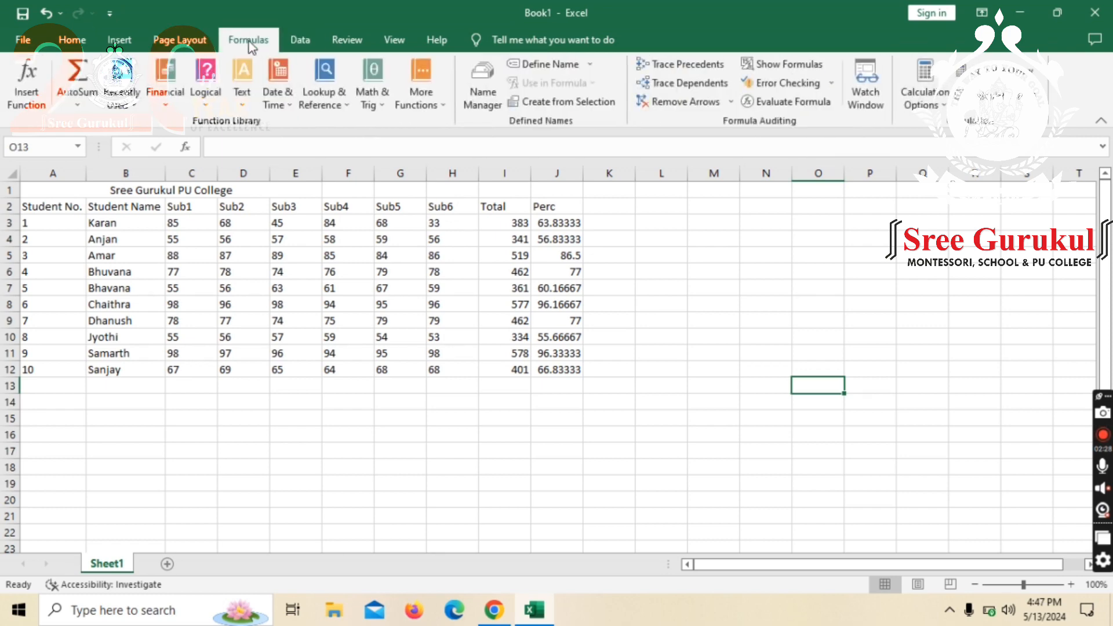
{"action": "left_click", "coordinate": [202, 45]}
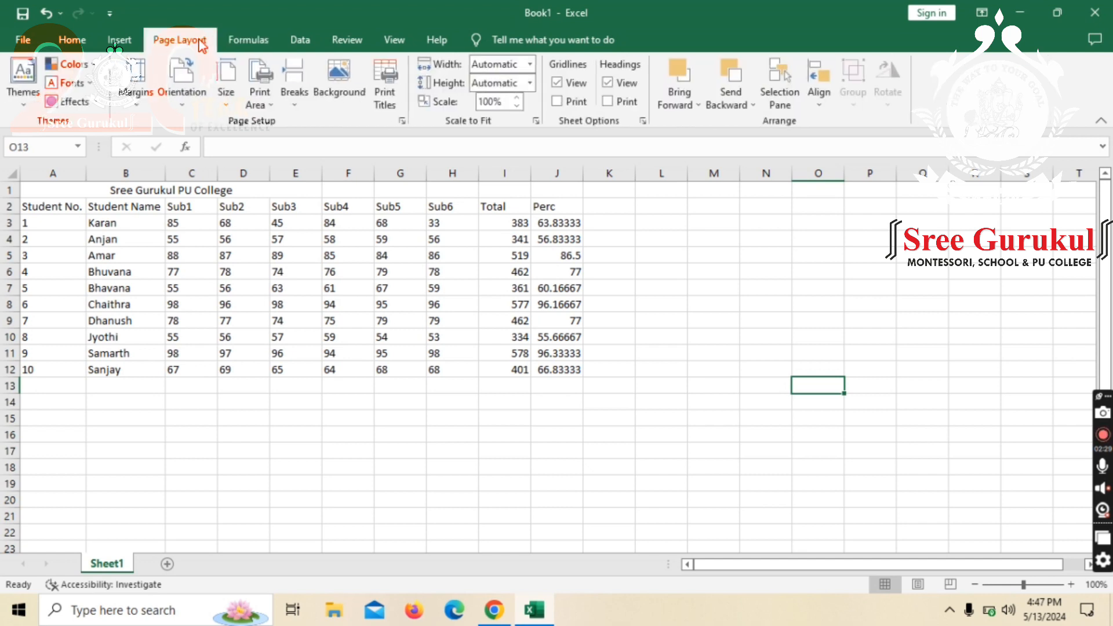
{"action": "left_click", "coordinate": [187, 107]}
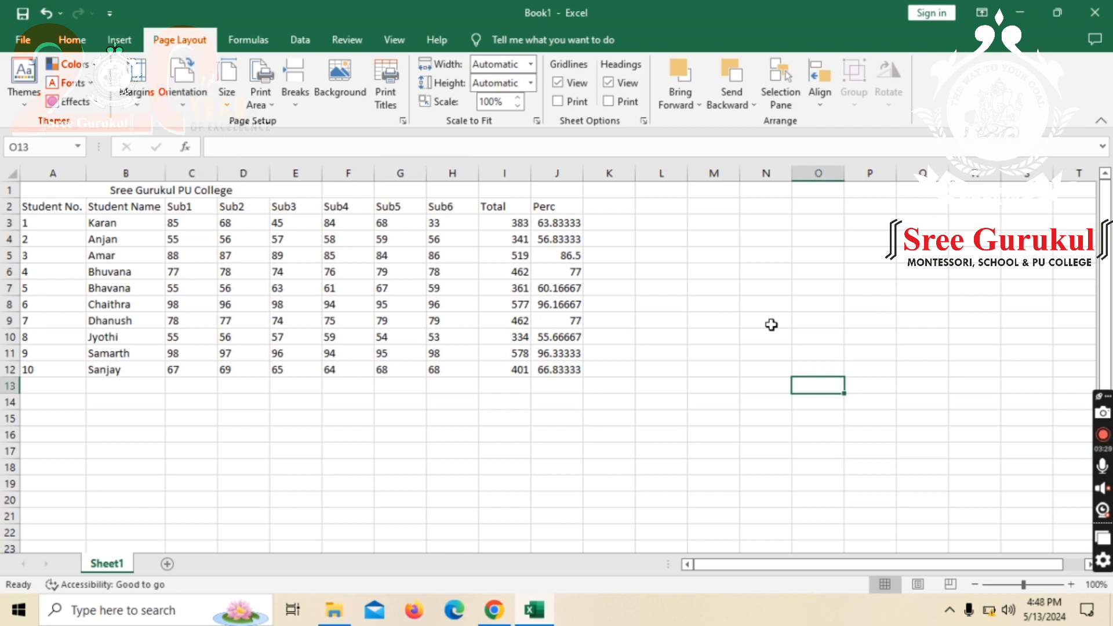
Browse the function library's lists of Financial, Logical and Text functions
{"action": "left_click", "coordinate": [249, 39]}
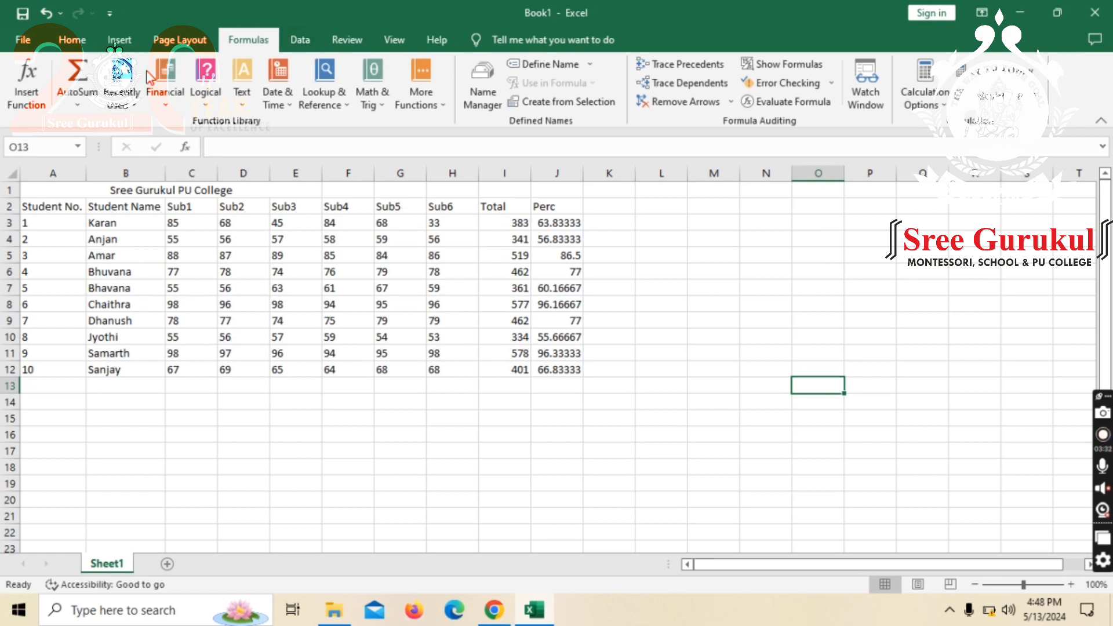
{"action": "left_click", "coordinate": [165, 87]}
{"action": "left_click", "coordinate": [210, 93]}
{"action": "left_click", "coordinate": [212, 94]}
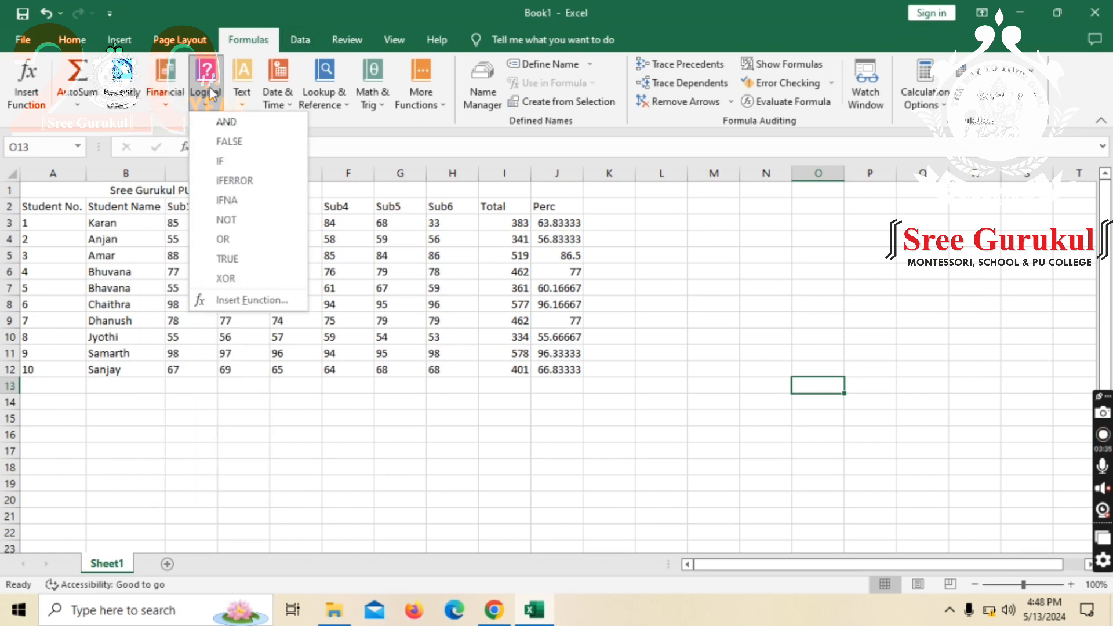
{"action": "left_click", "coordinate": [242, 99]}
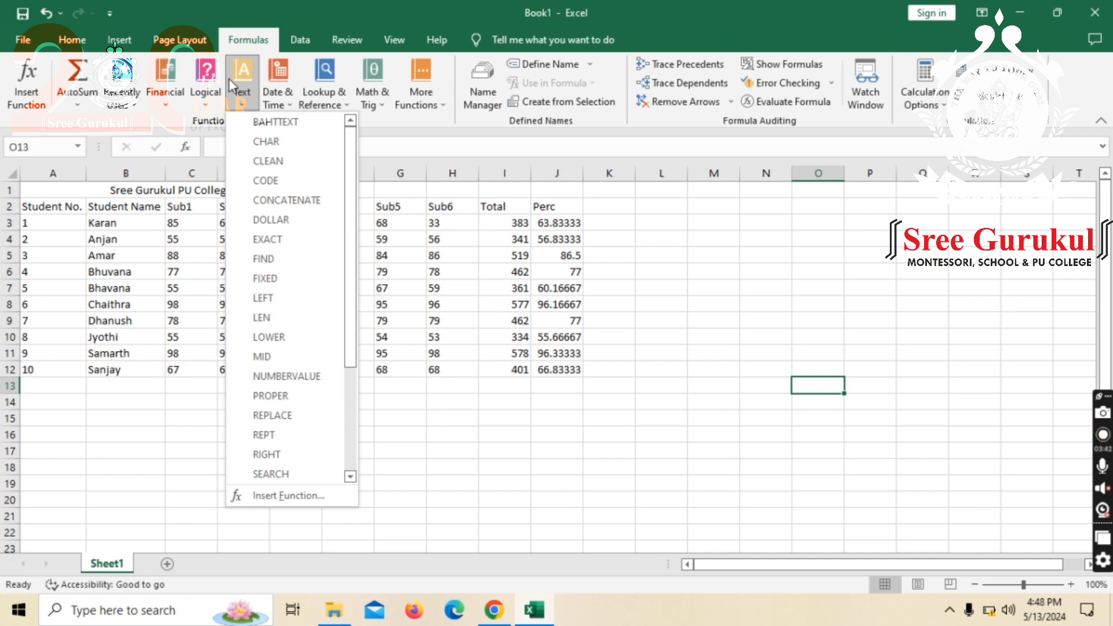
{"action": "left_click", "coordinate": [206, 95]}
{"action": "left_click", "coordinate": [170, 93]}
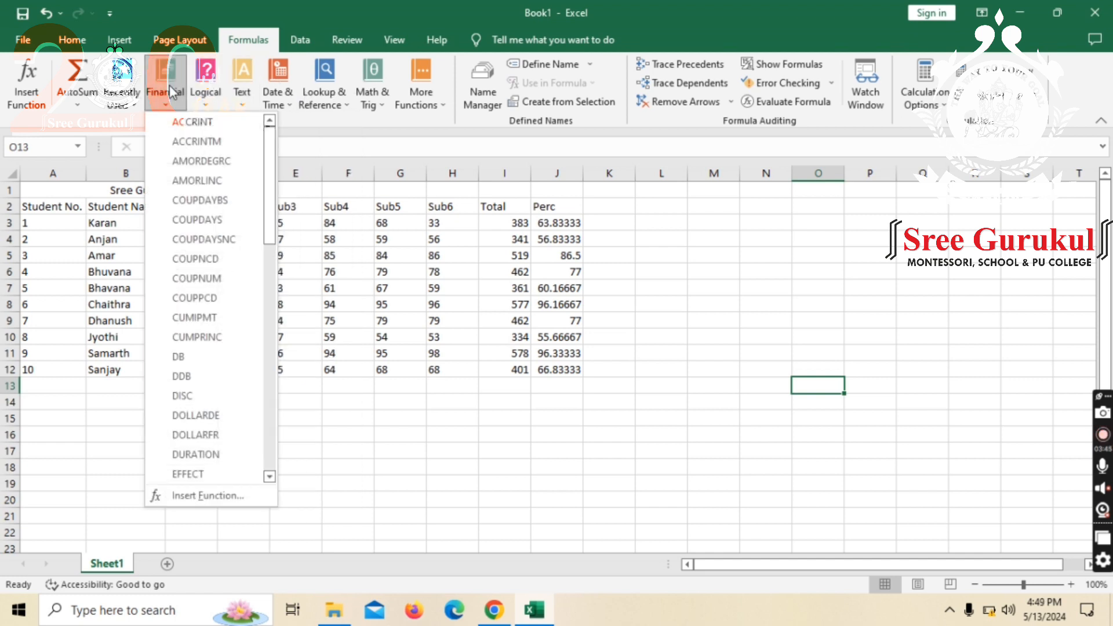
Look through the Logical, Text and Math & Trig function lists without inserting a function
{"action": "left_click", "coordinate": [210, 93]}
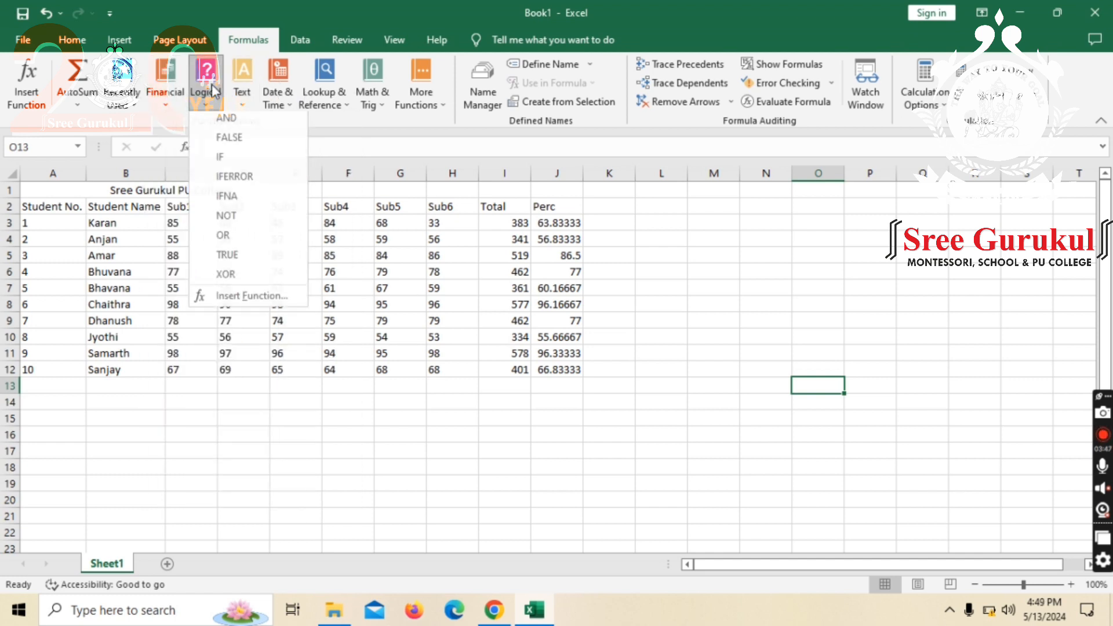
{"action": "left_click", "coordinate": [242, 90]}
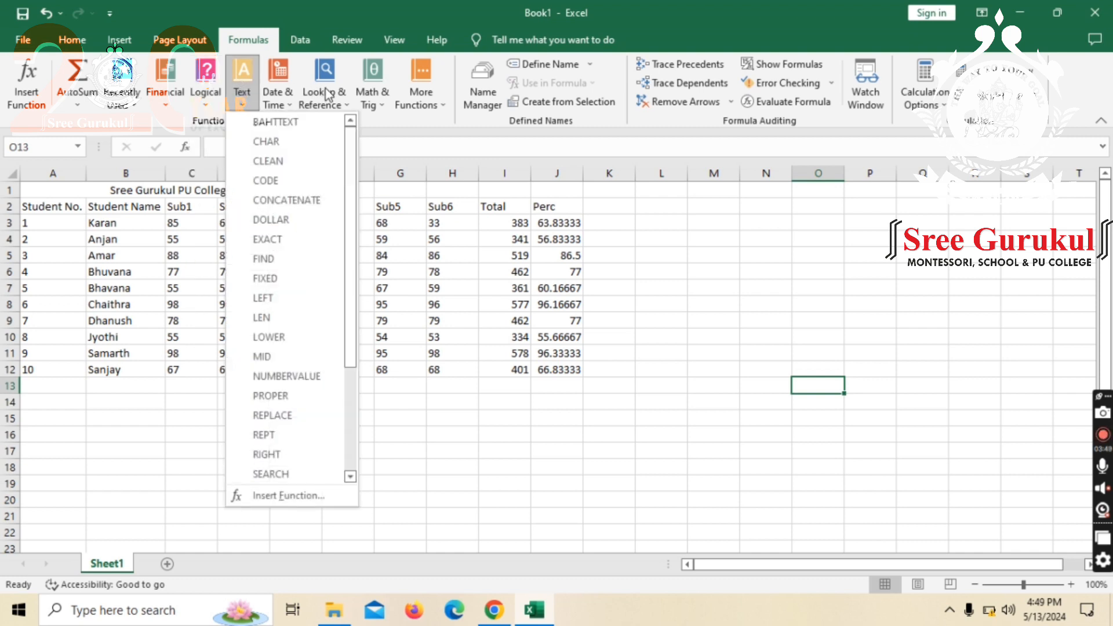
{"action": "left_click", "coordinate": [591, 492]}
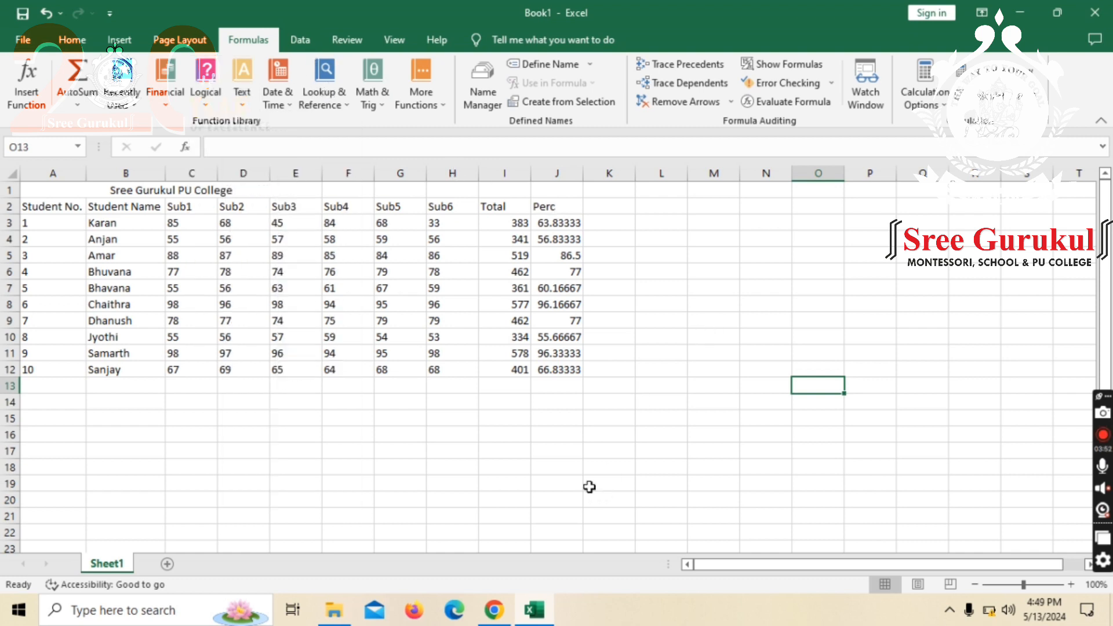
{"action": "left_click", "coordinate": [378, 109]}
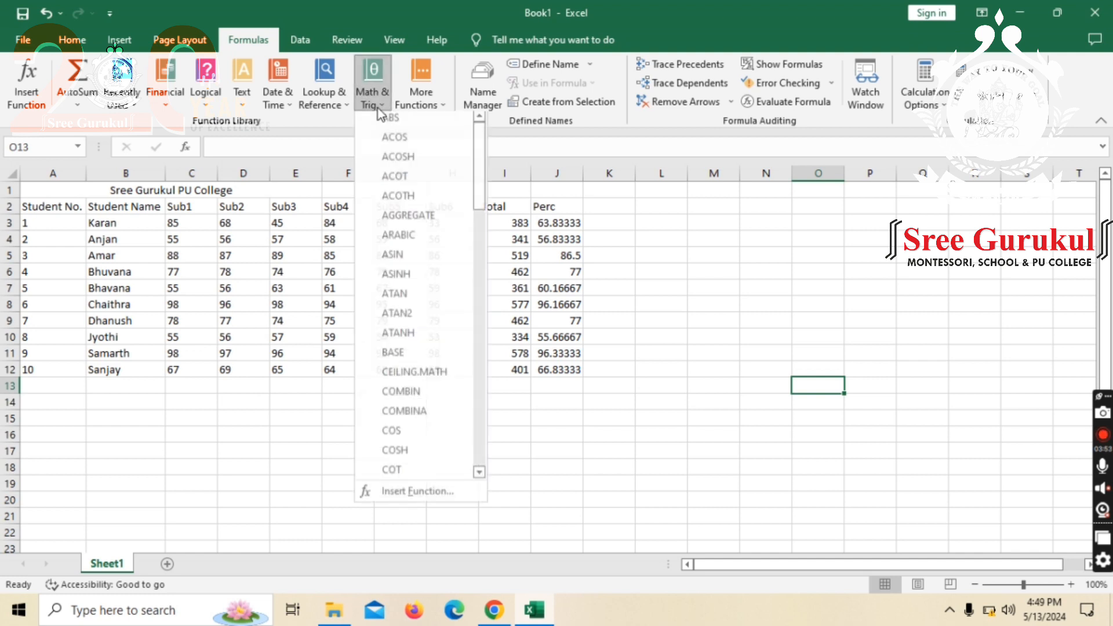
{"action": "left_click", "coordinate": [421, 109]}
{"action": "left_click", "coordinate": [406, 94]}
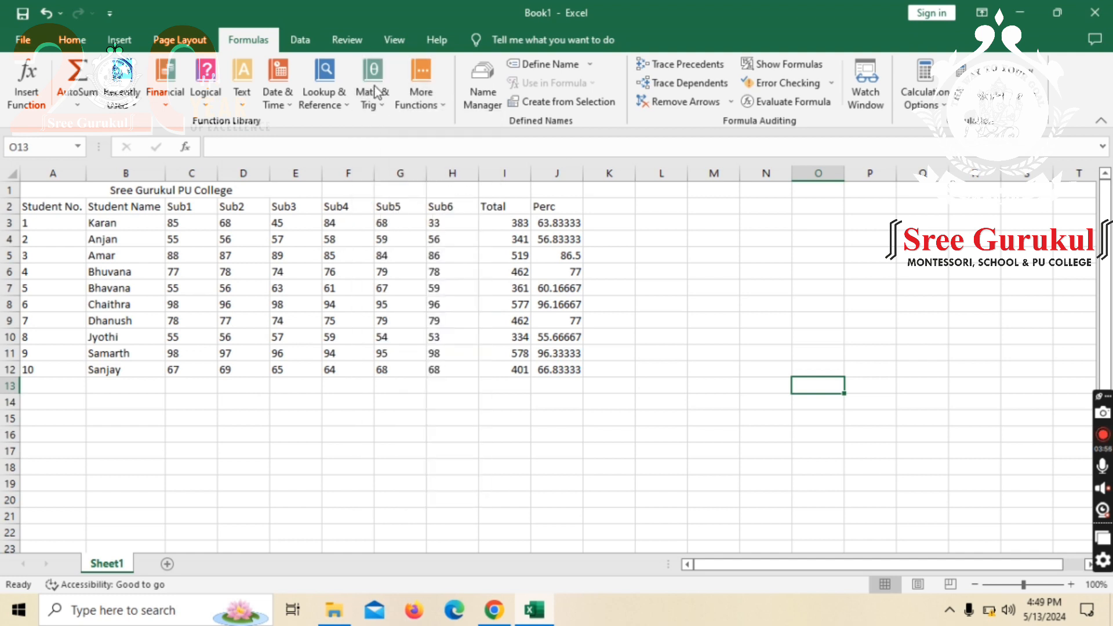
Examine the available data, review, view and help commands, finishing with cell J16 selected
{"action": "left_click", "coordinate": [308, 49]}
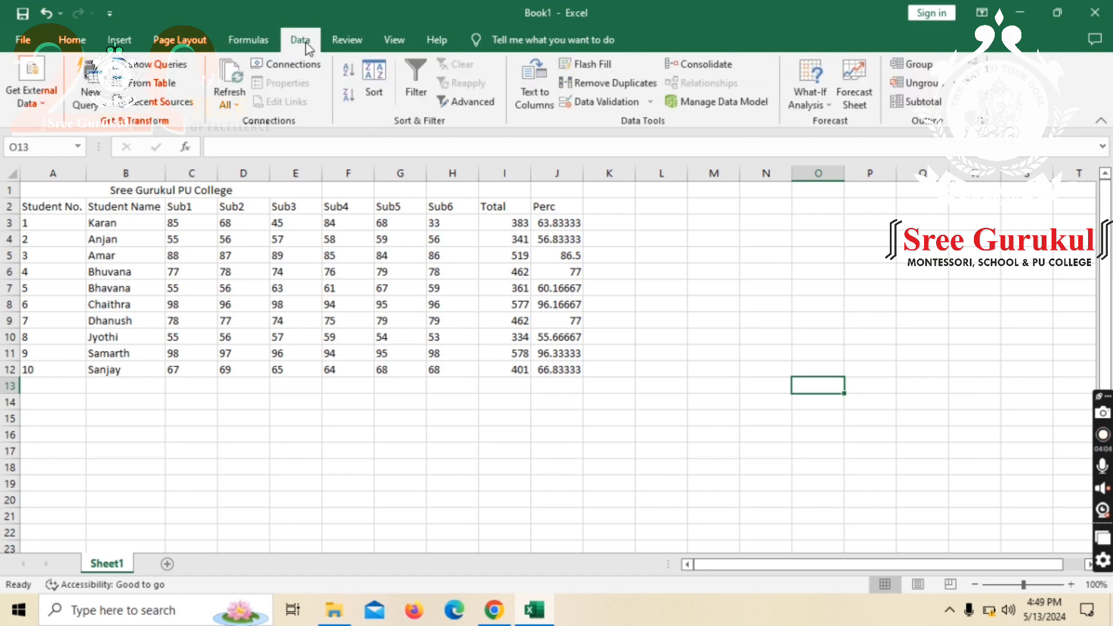
{"action": "left_click", "coordinate": [346, 49]}
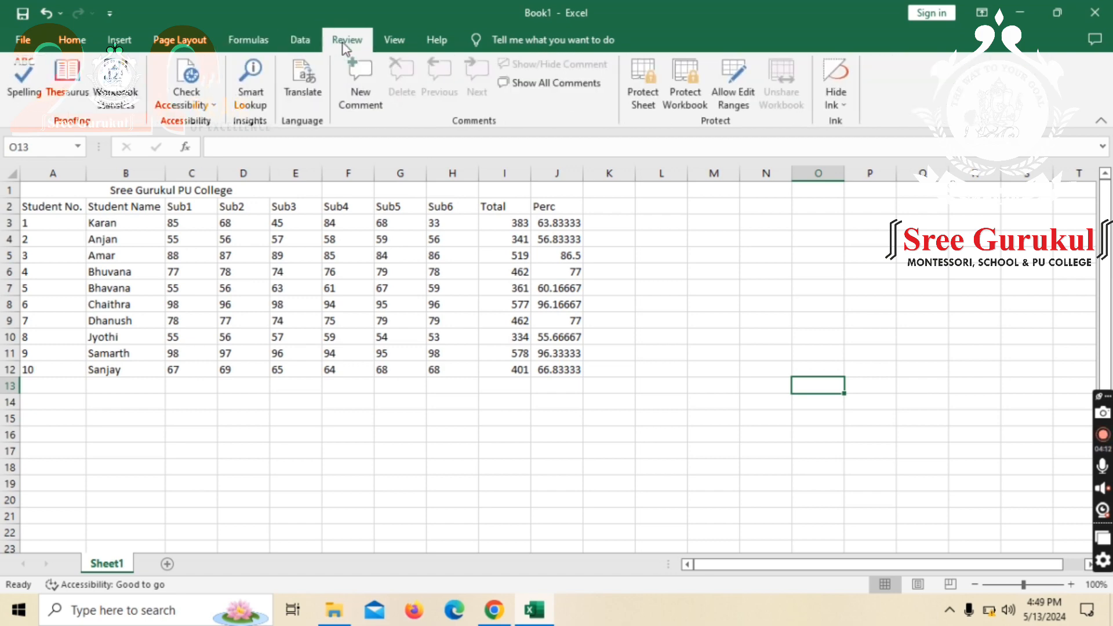
{"action": "left_click", "coordinate": [402, 43]}
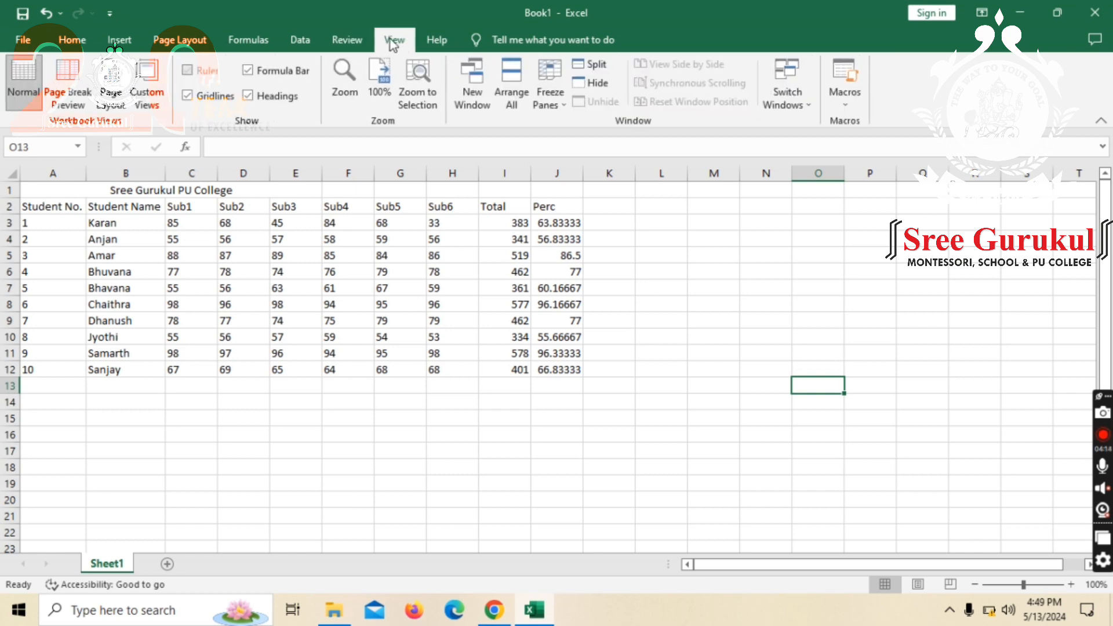
{"action": "left_click", "coordinate": [342, 39]}
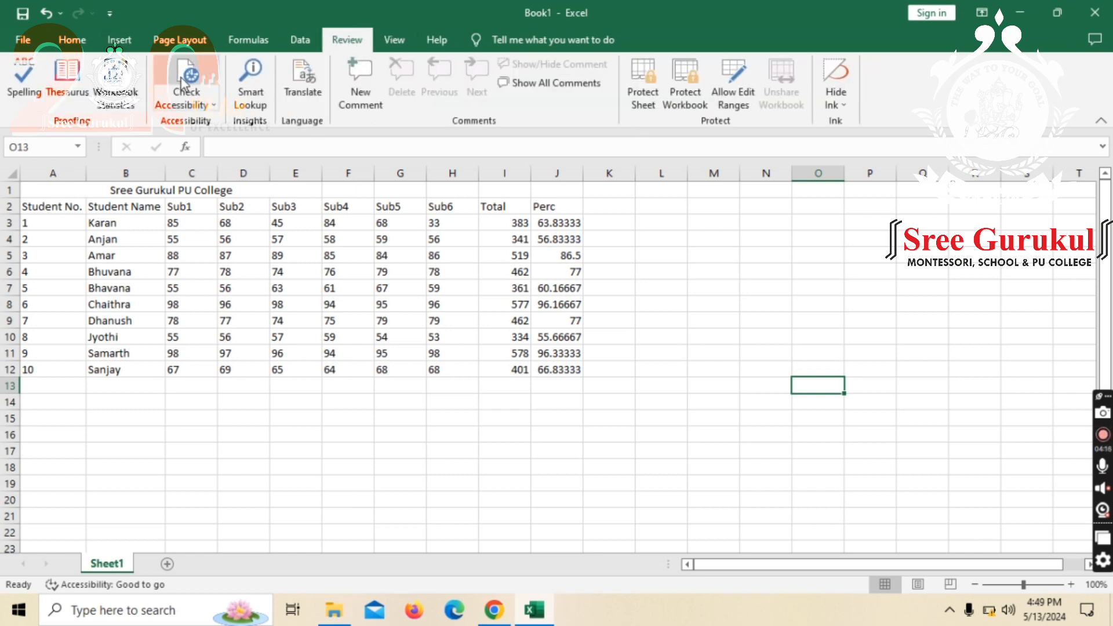
{"action": "left_click", "coordinate": [413, 46]}
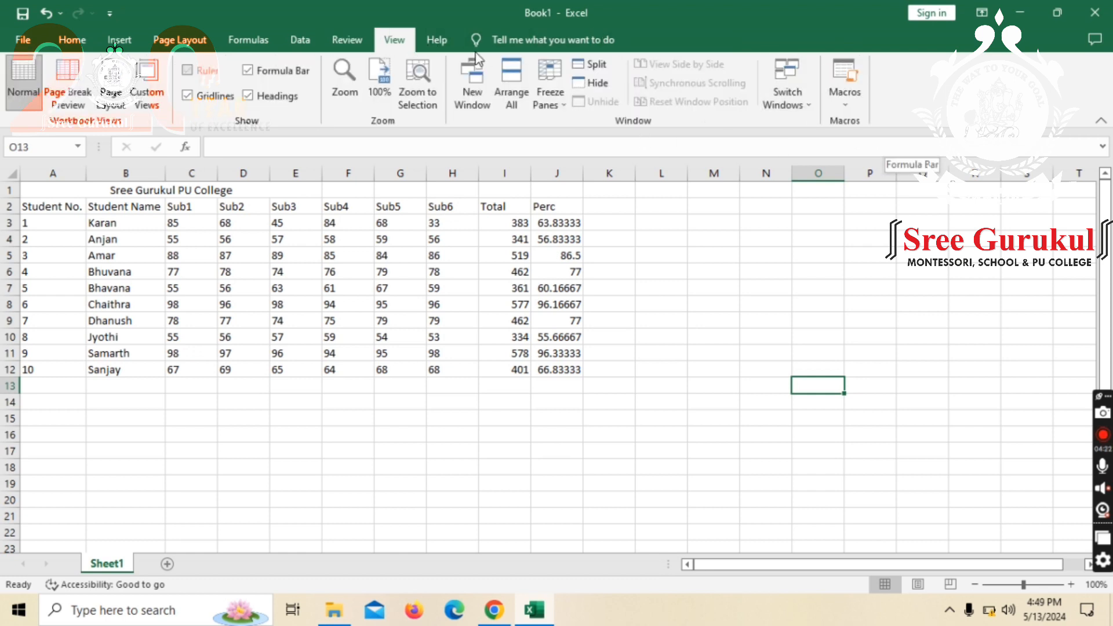
{"action": "left_click", "coordinate": [437, 39]}
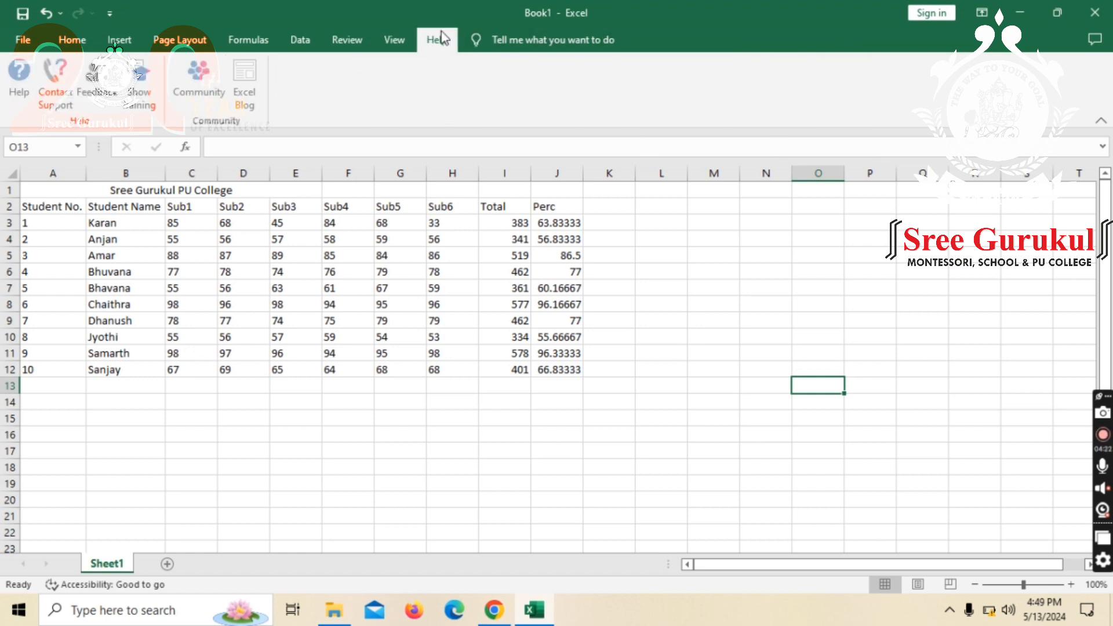
{"action": "left_click", "coordinate": [555, 440]}
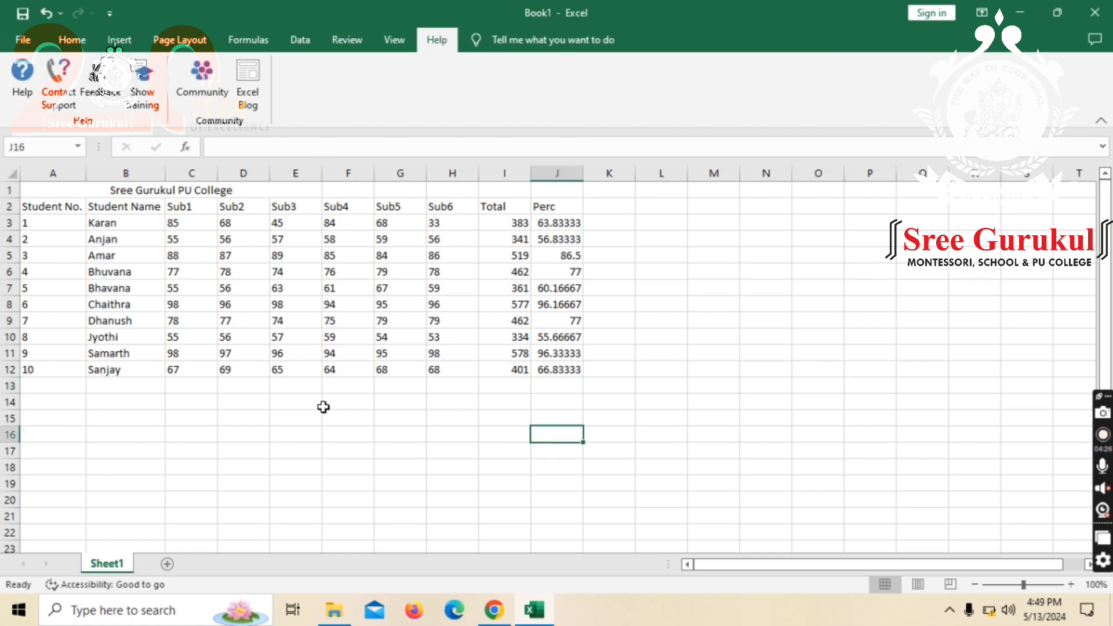